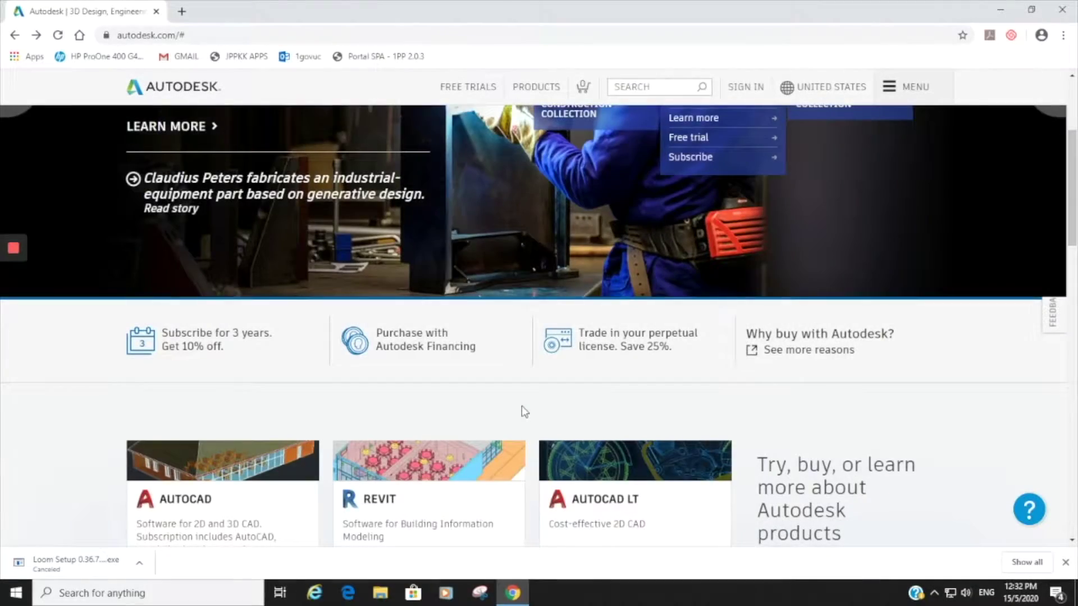
- Scroll to the footer's Resources section and open Free Software for Students
scroll(520, 405, down, 1)
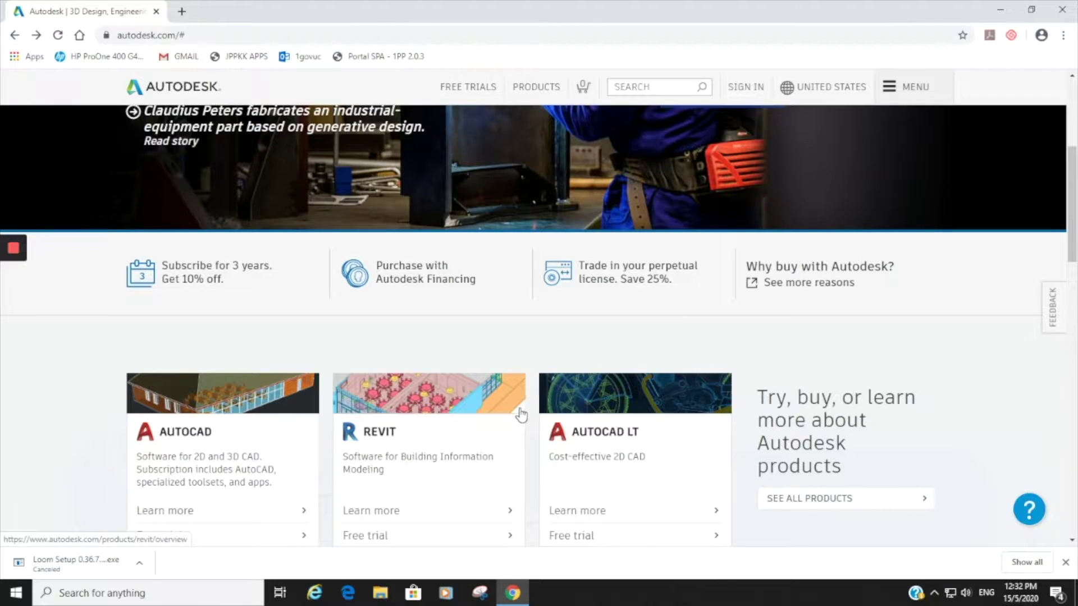
scroll(519, 415, down, 3)
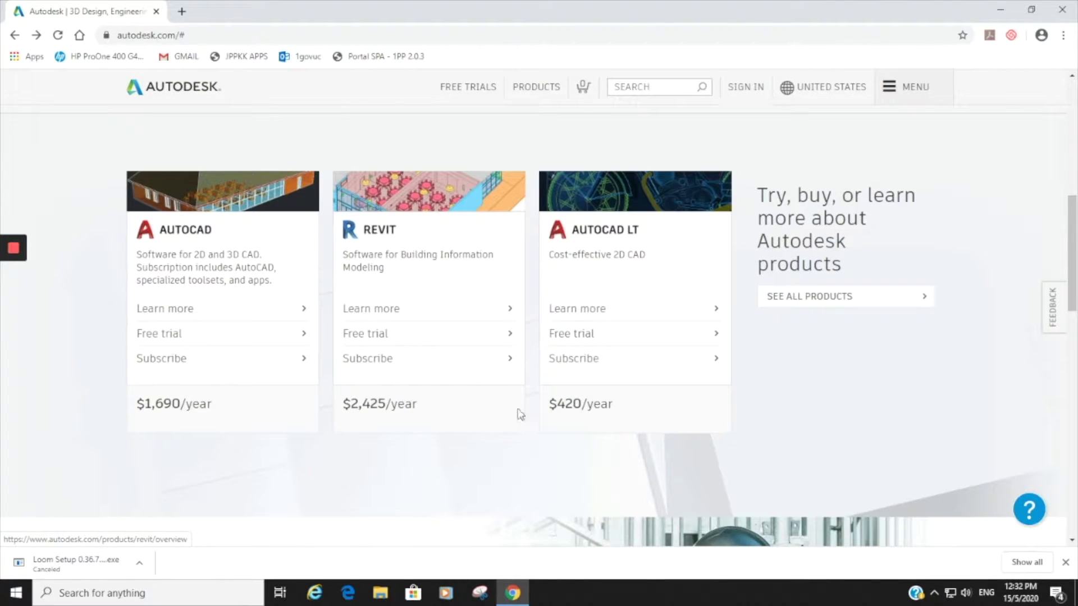
scroll(521, 415, down, 2)
scroll(519, 414, down, 2)
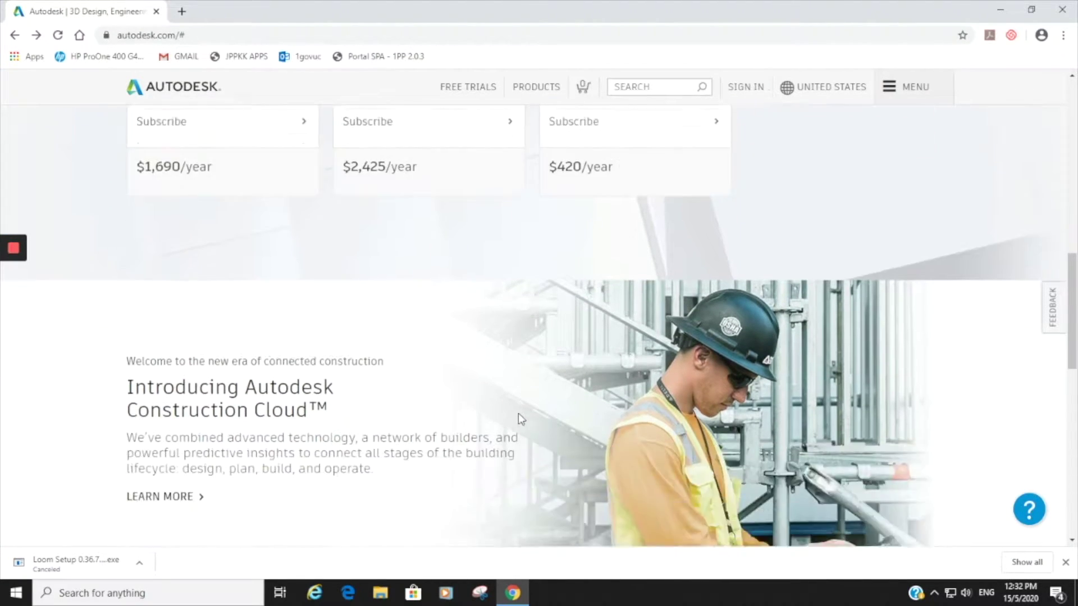
scroll(518, 409, down, 2)
scroll(518, 409, down, 4)
scroll(520, 414, up, 8)
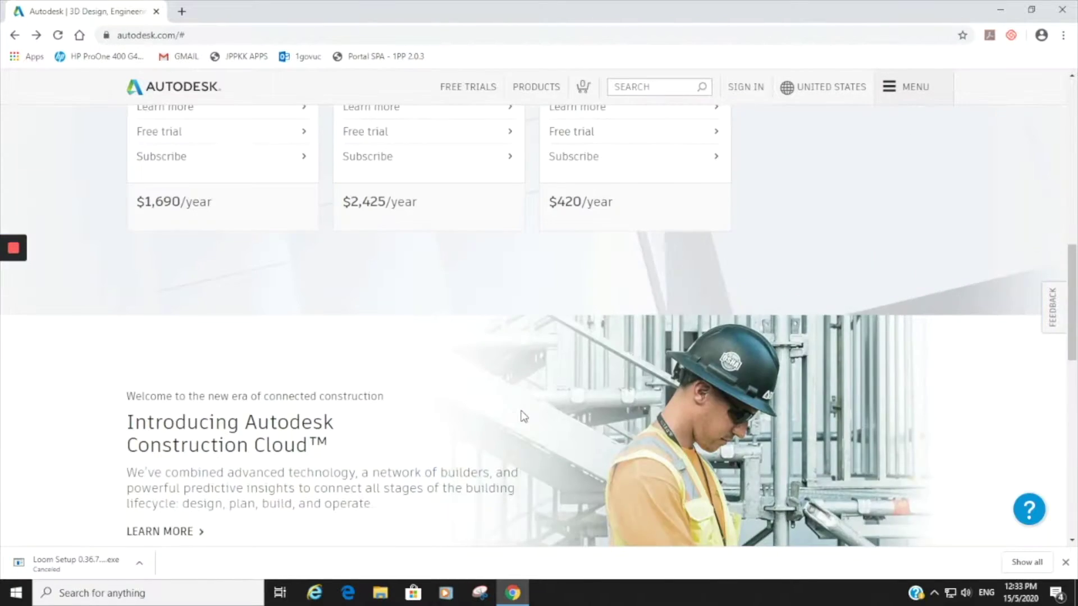
scroll(520, 413, up, 6)
scroll(430, 322, up, 3)
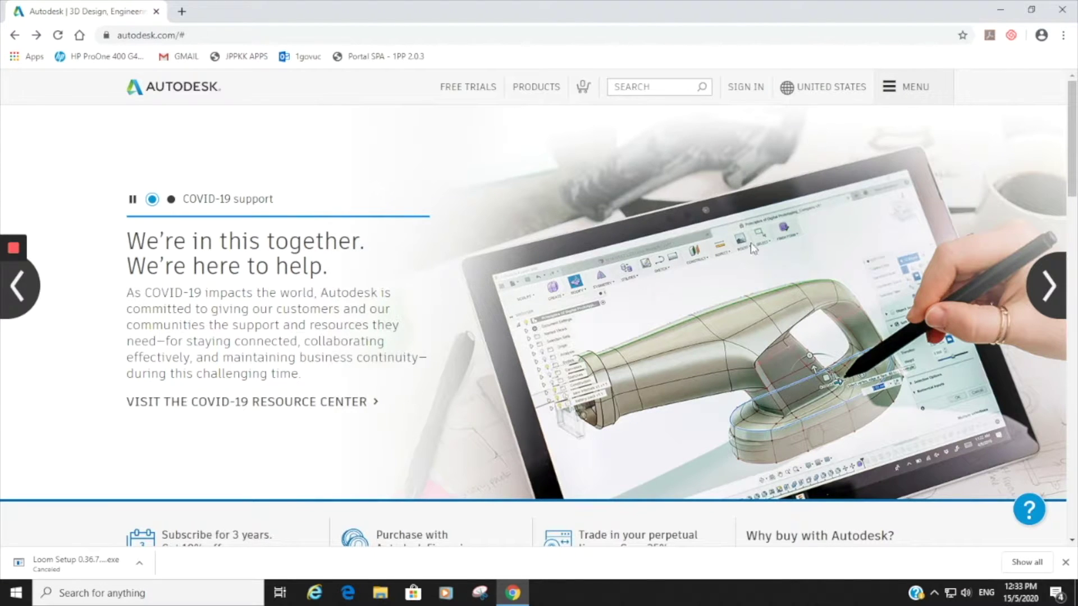
scroll(752, 248, down, 4)
scroll(755, 264, down, 2)
scroll(760, 286, down, 6)
scroll(767, 309, down, 5)
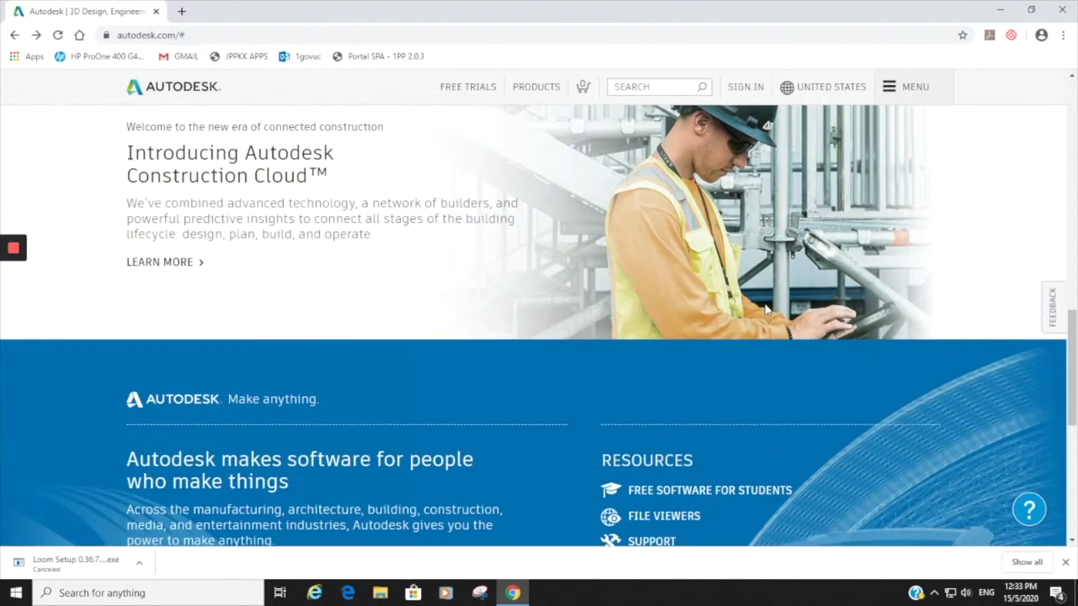
scroll(766, 309, down, 3)
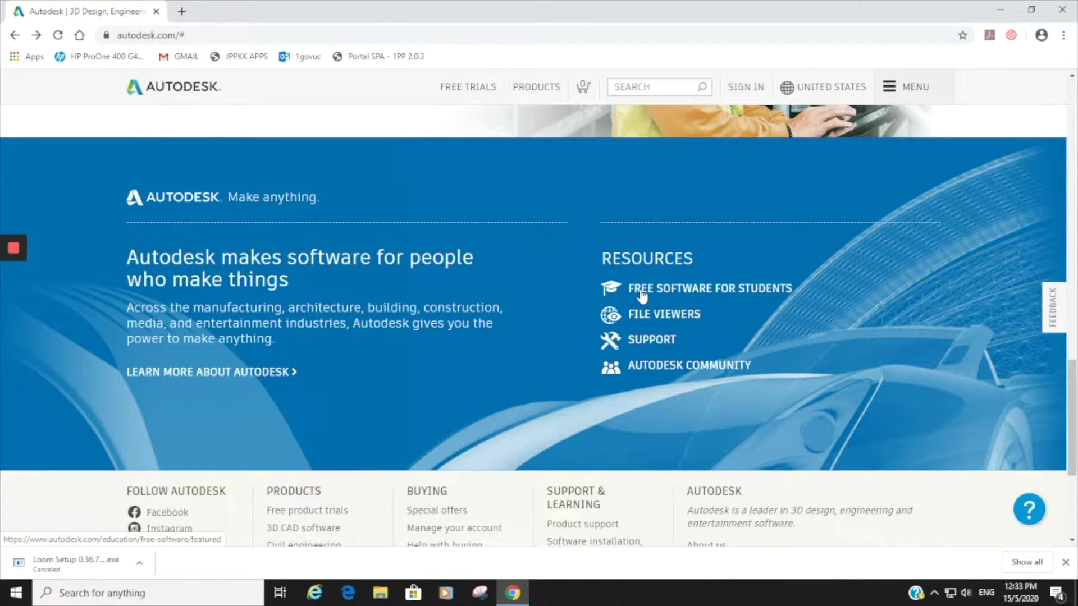
click(746, 289)
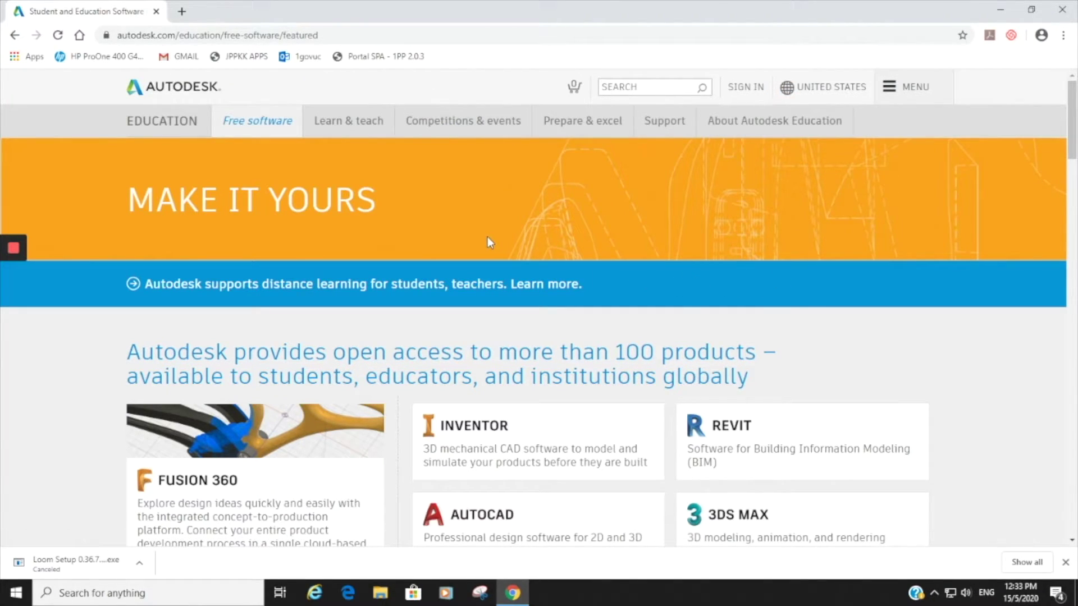
- Scroll the Education free-software page and choose the AutoCAD product card
scroll(269, 156, down, 3)
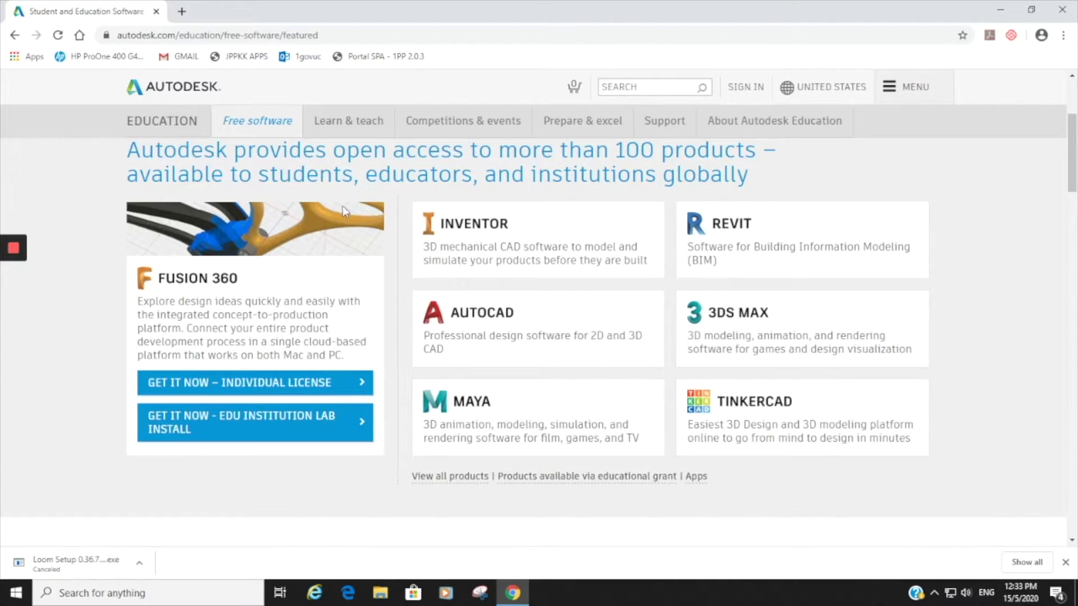
scroll(226, 156, up, 3)
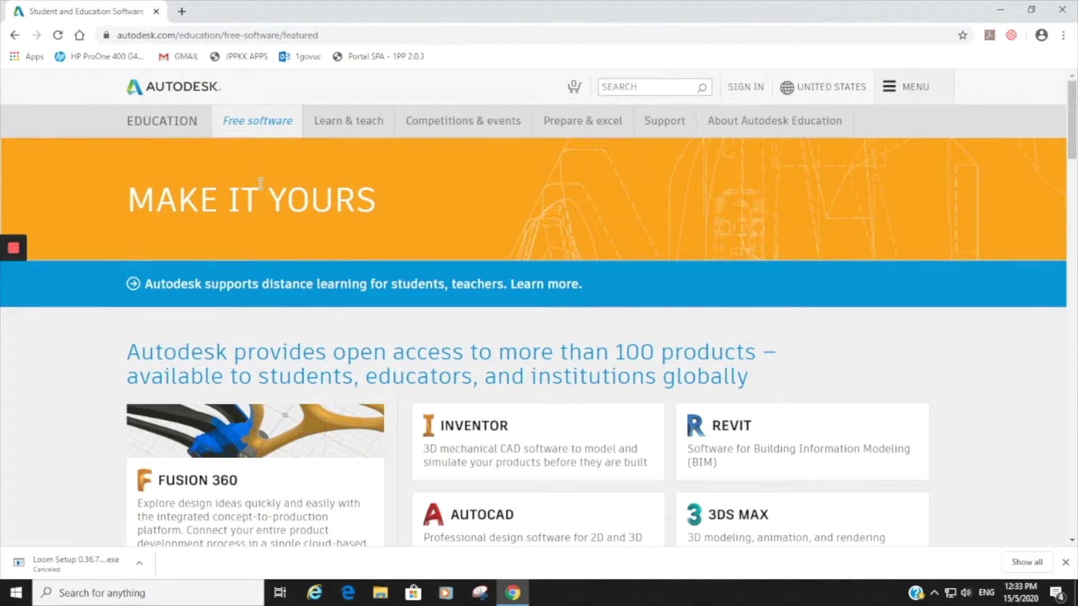
scroll(259, 184, down, 3)
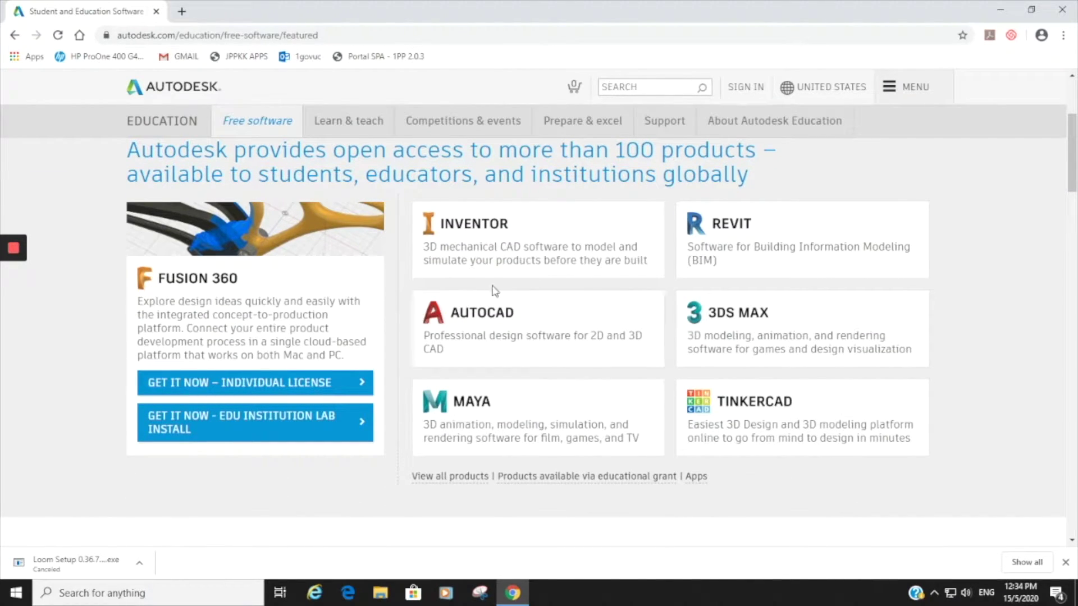
click(458, 325)
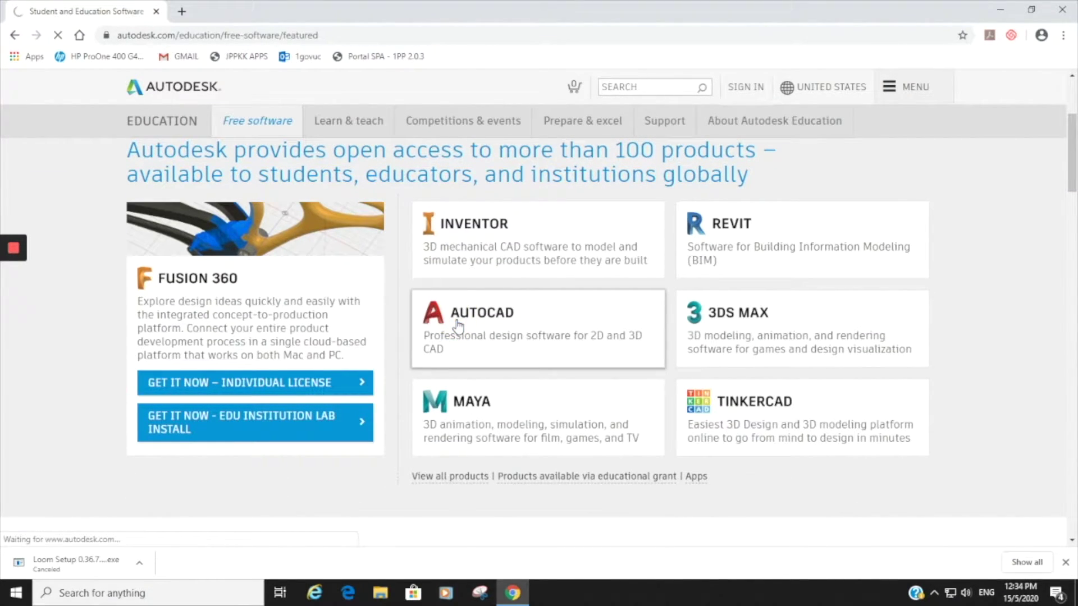
- Scroll the AutoCAD education page and choose Create Account under 'I need an account'
scroll(323, 233, down, 1)
scroll(324, 232, down, 1)
scroll(325, 232, down, 1)
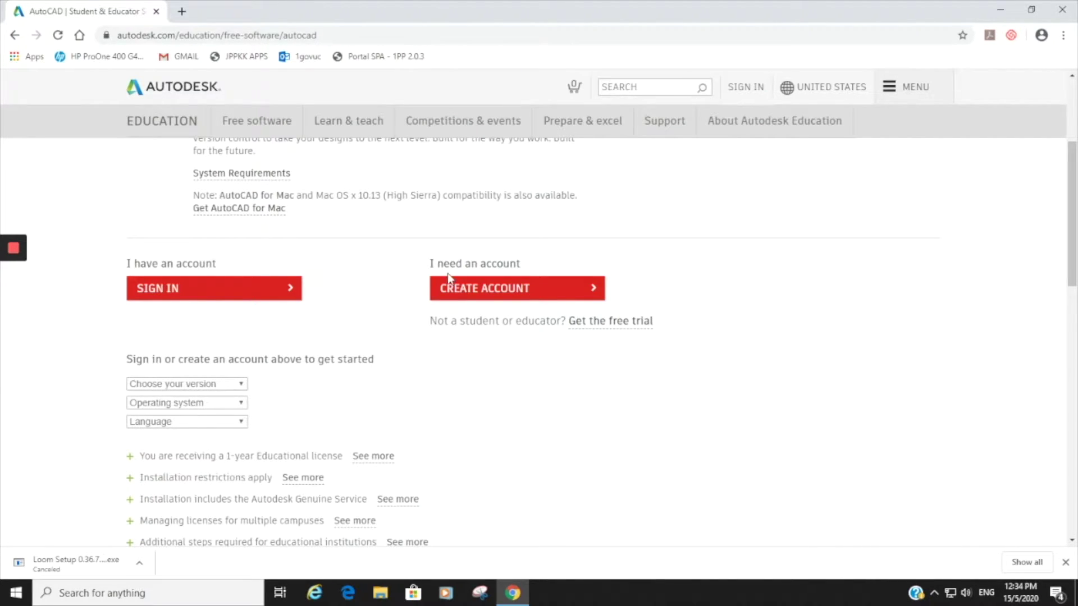
click(463, 300)
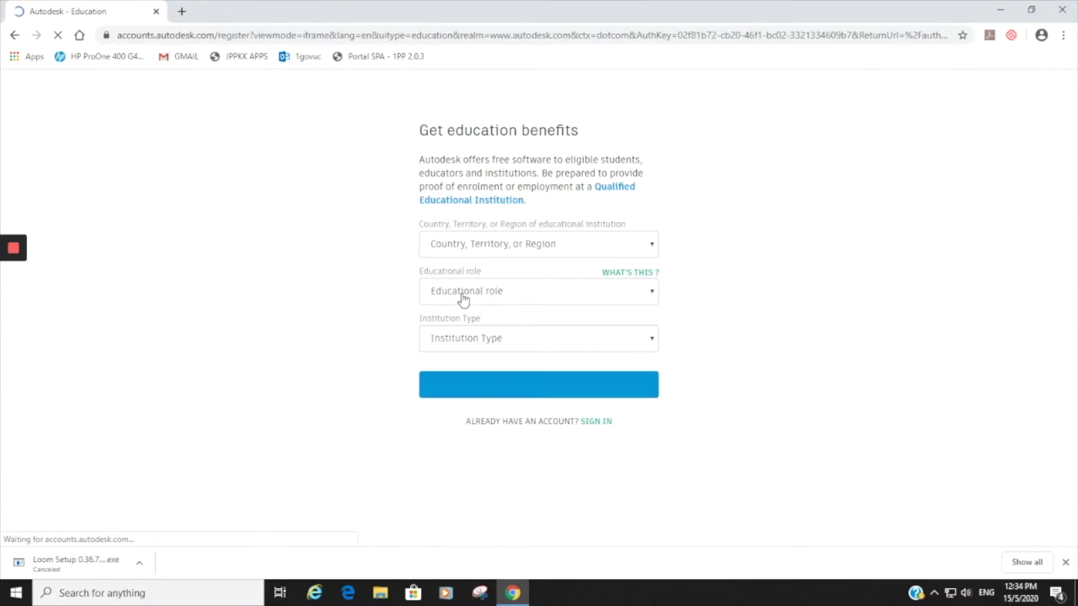
- Set the country to Malaysia, the role to Student and the institution type to University/Post-Secondary
click(505, 250)
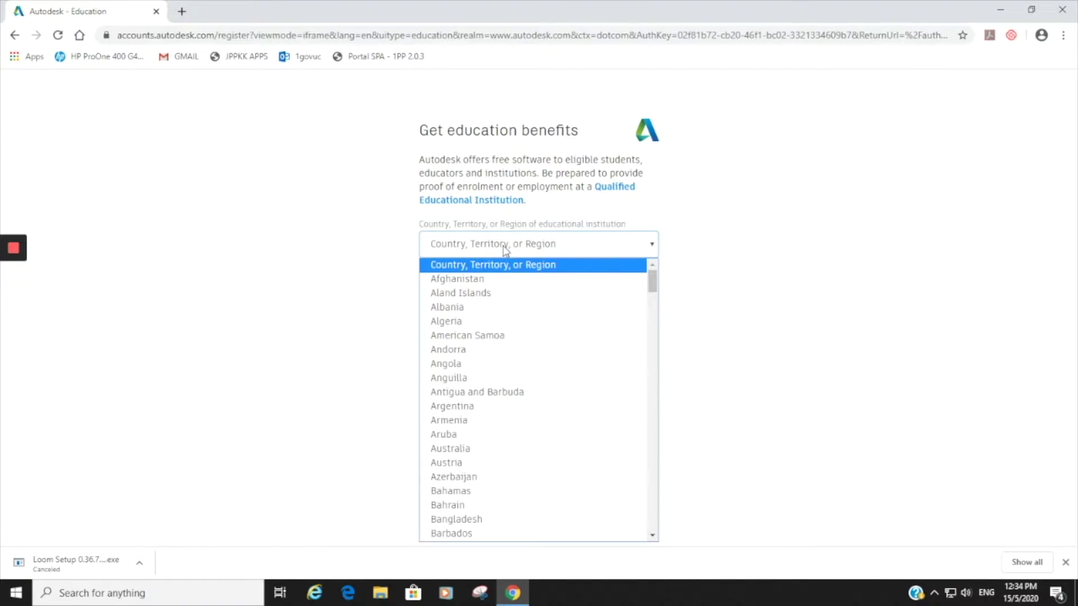
key(m)
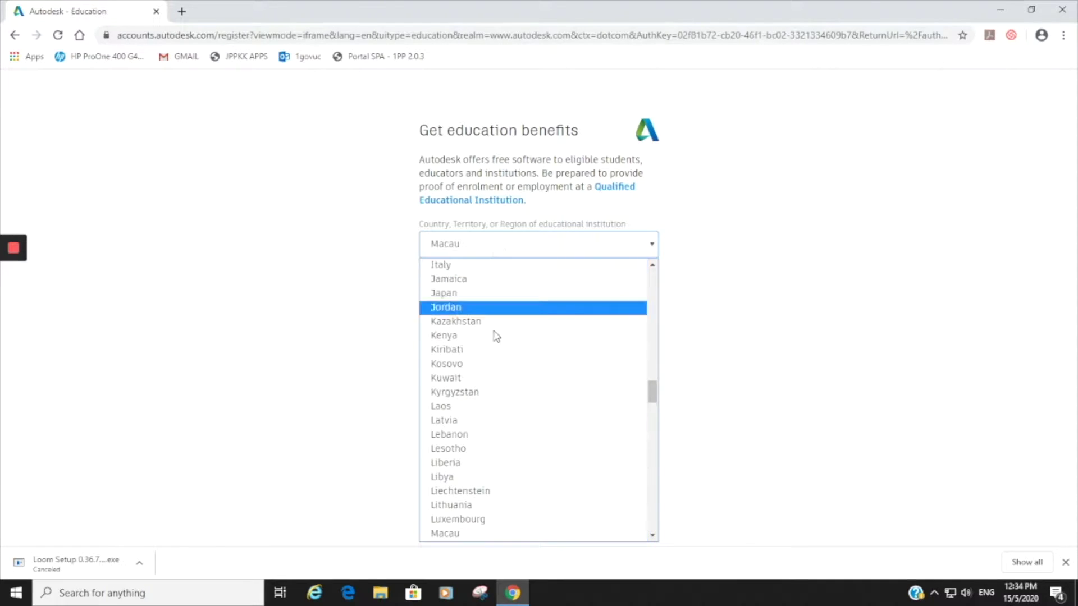
scroll(505, 381, down, 5)
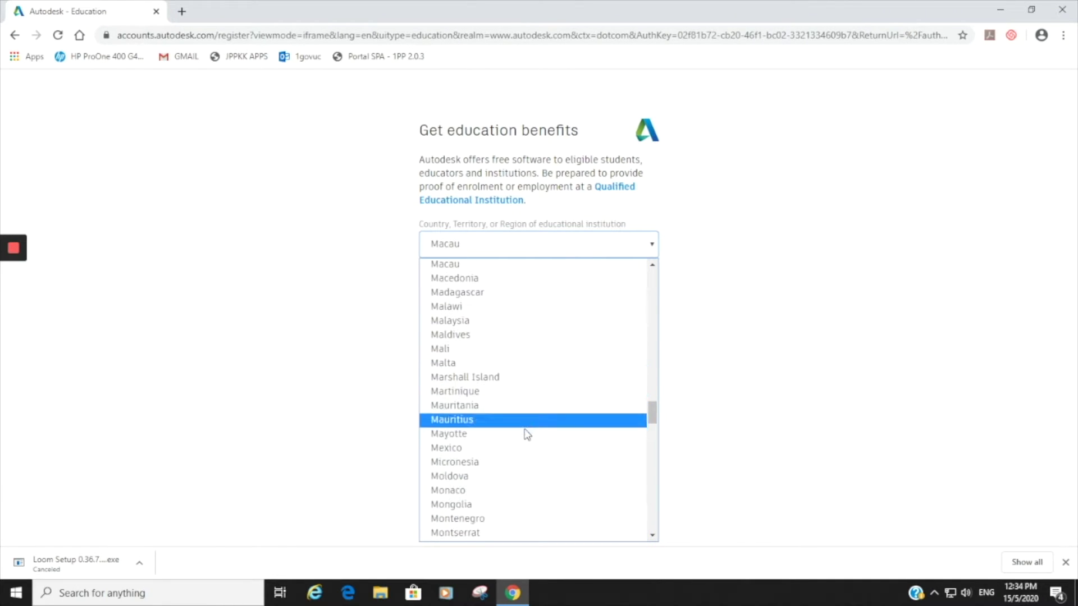
click(494, 321)
click(488, 292)
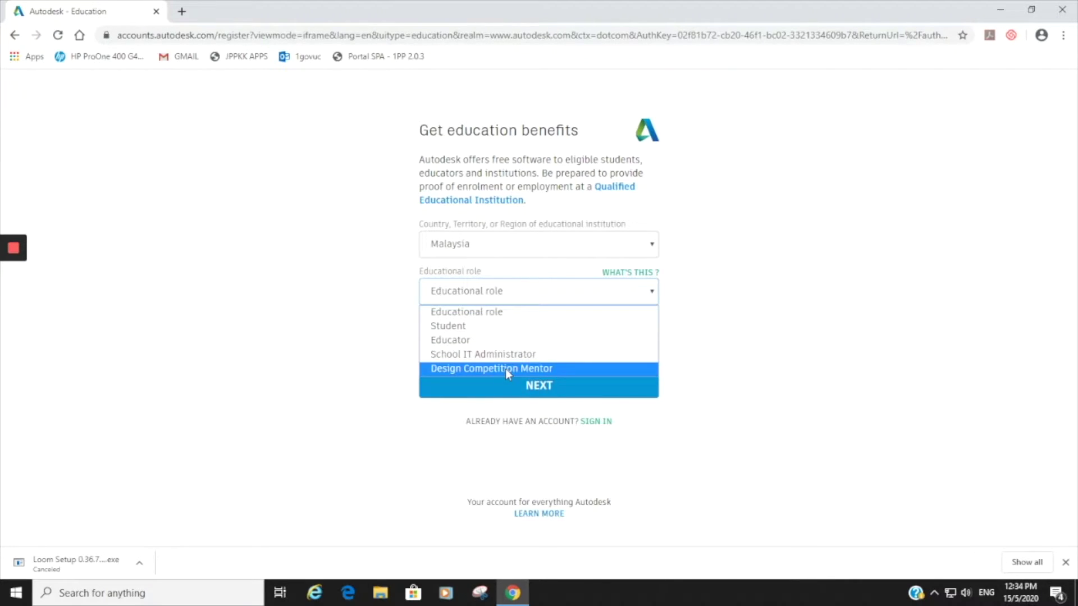
click(485, 331)
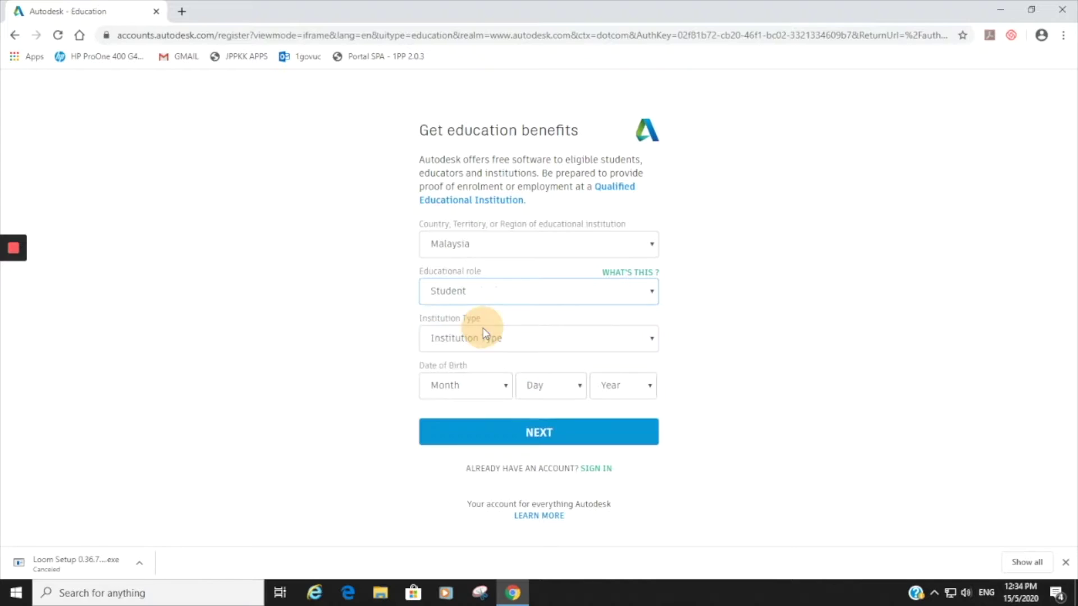
click(499, 340)
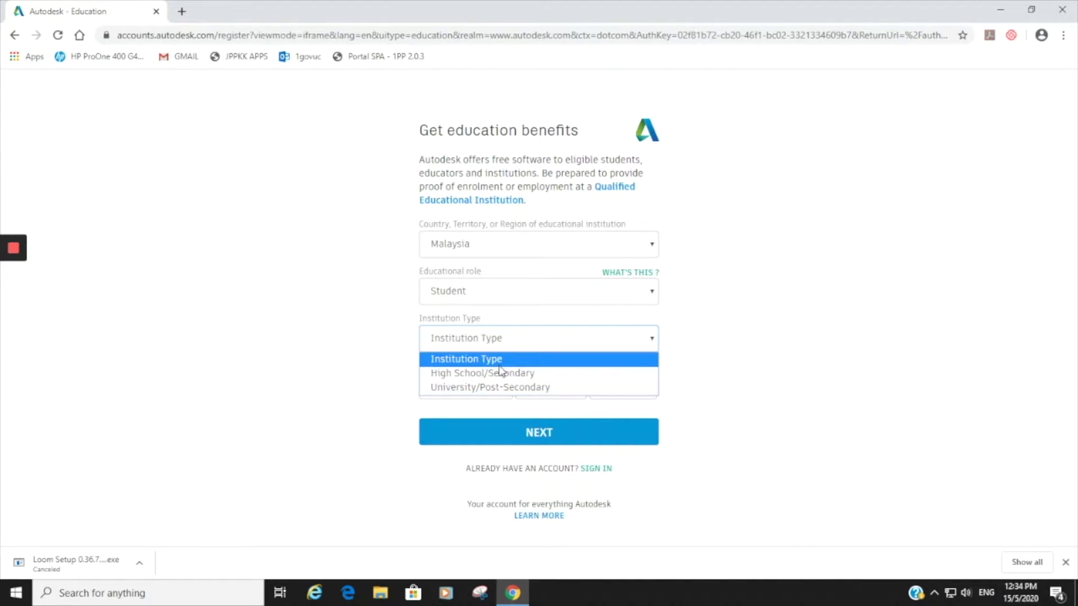
click(519, 387)
- Enter the birth month, day and year 1991, then submit the education benefits form
click(474, 385)
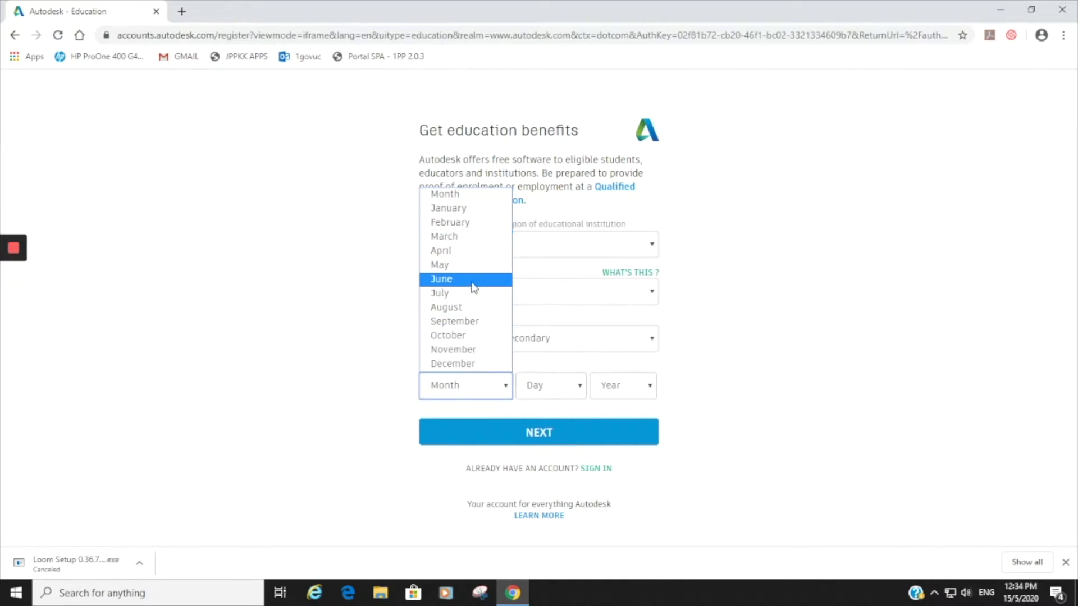
click(473, 335)
click(536, 385)
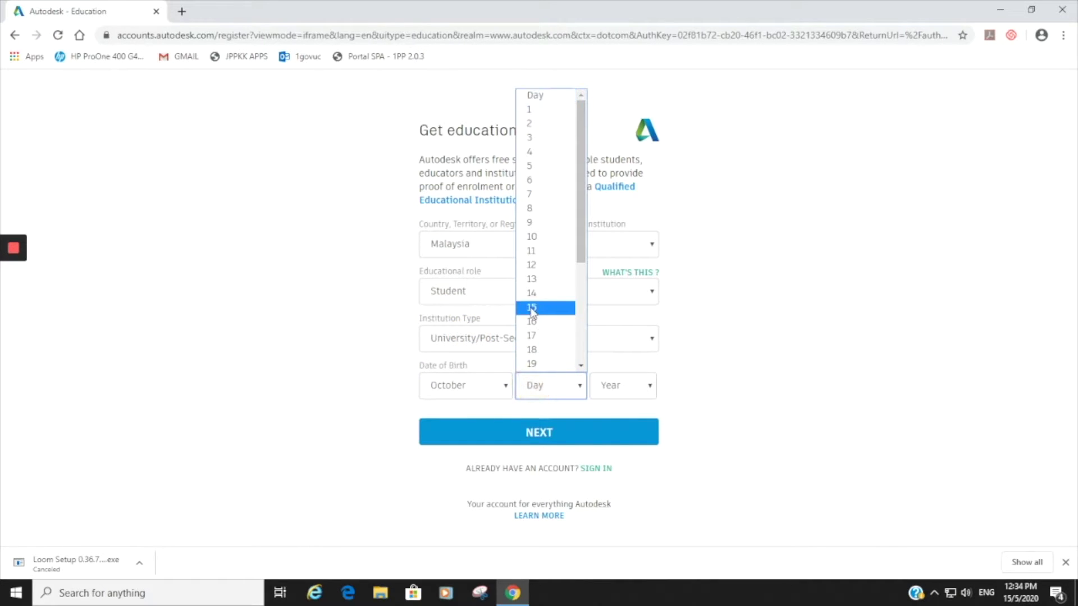
click(531, 254)
click(604, 385)
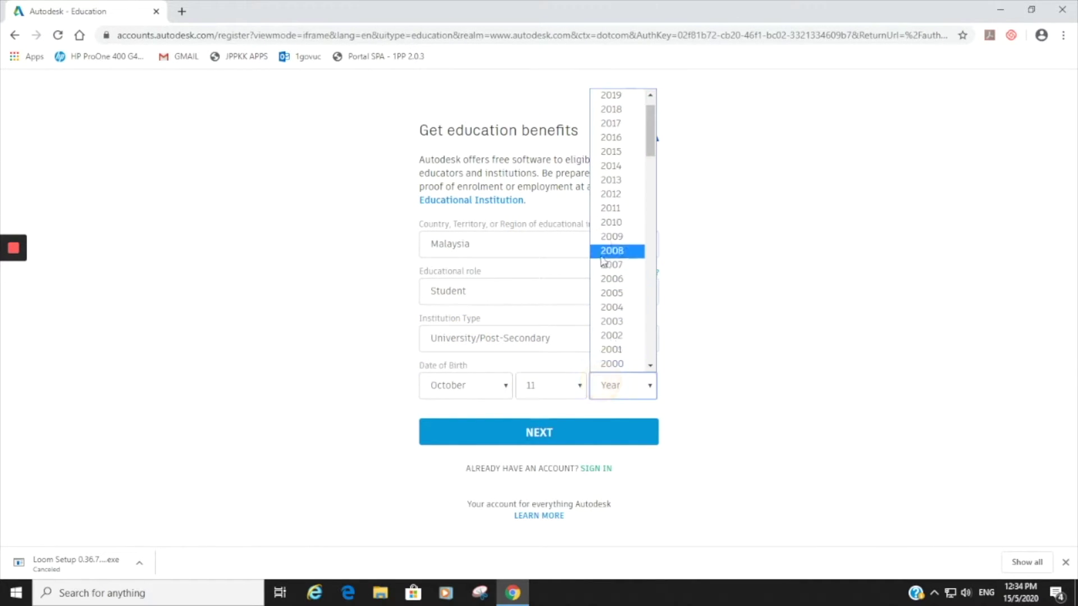
scroll(622, 185, down, 8)
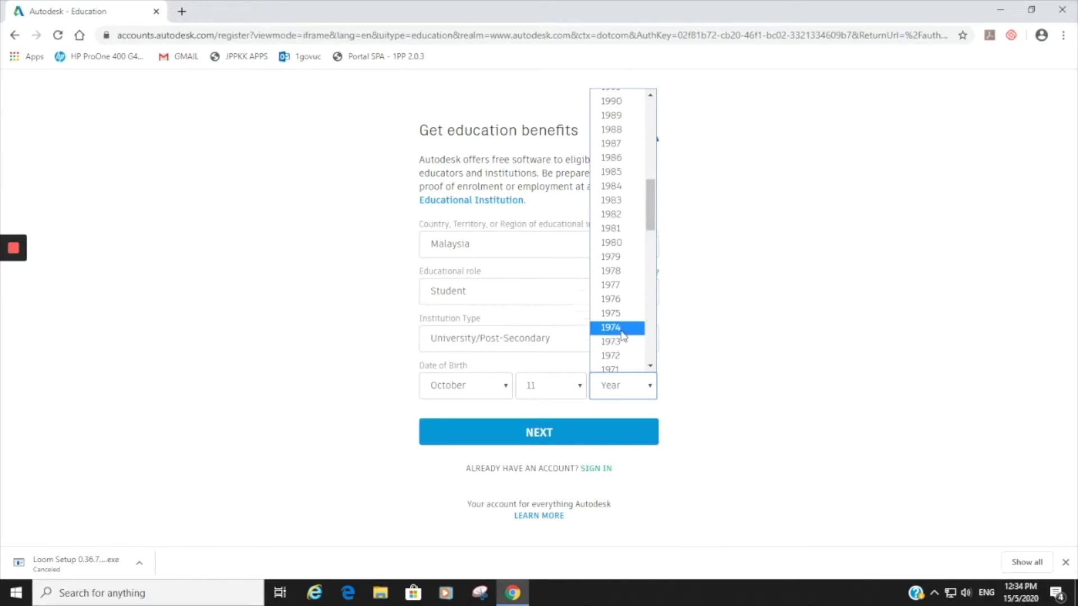
scroll(618, 225, up, 6)
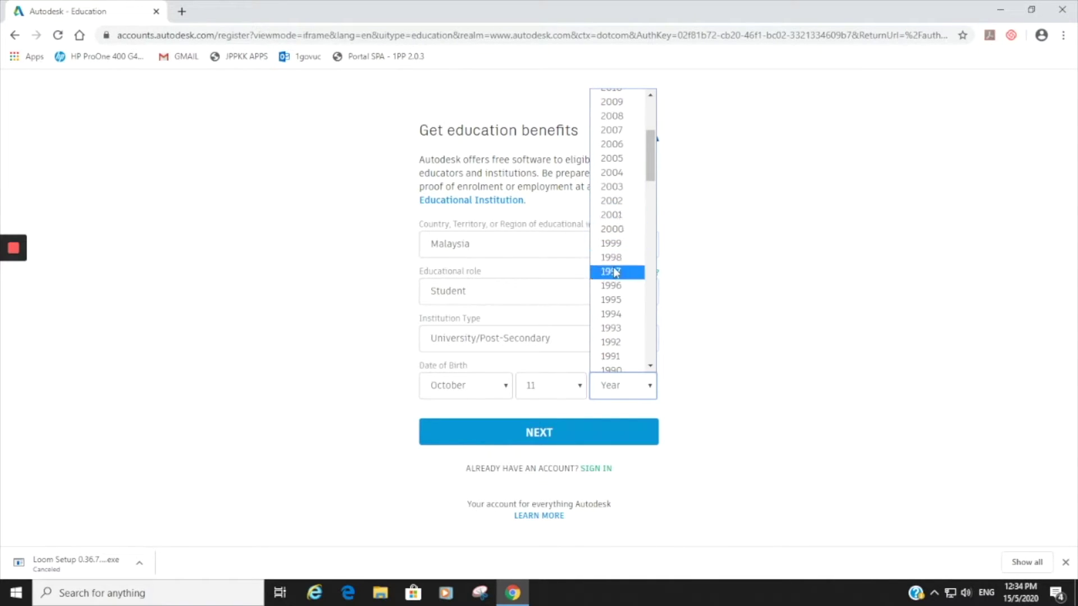
click(616, 356)
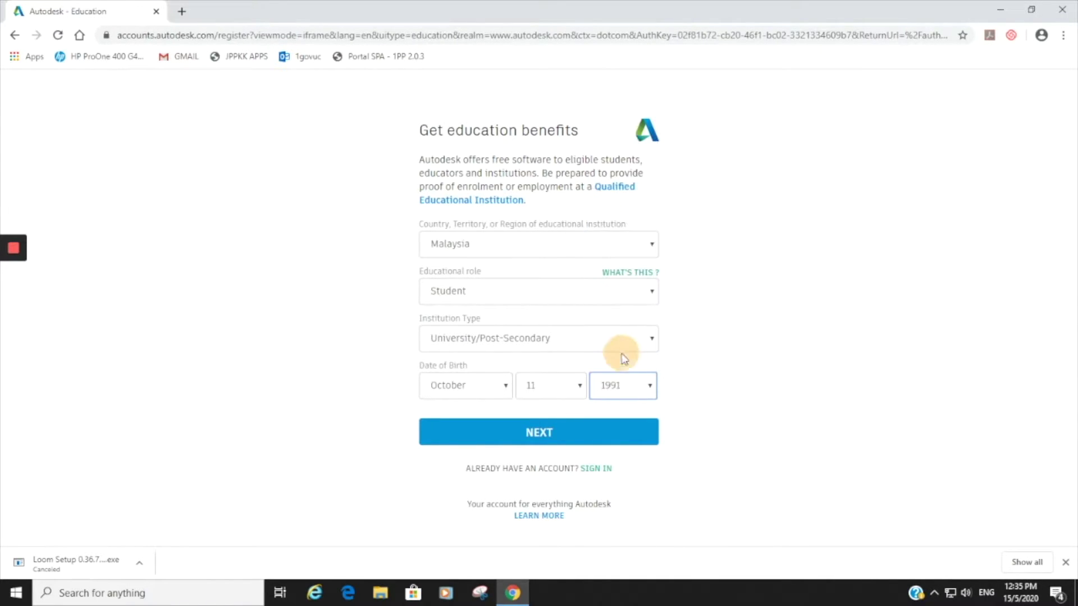
click(564, 444)
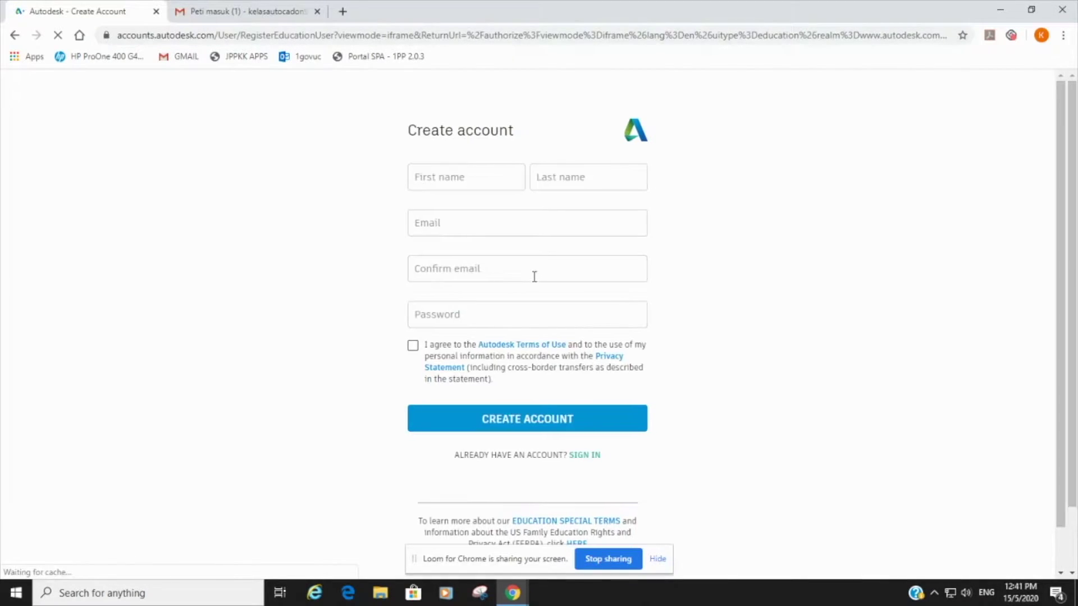
- Enter the user's first and last name in the Create account form
click(482, 180)
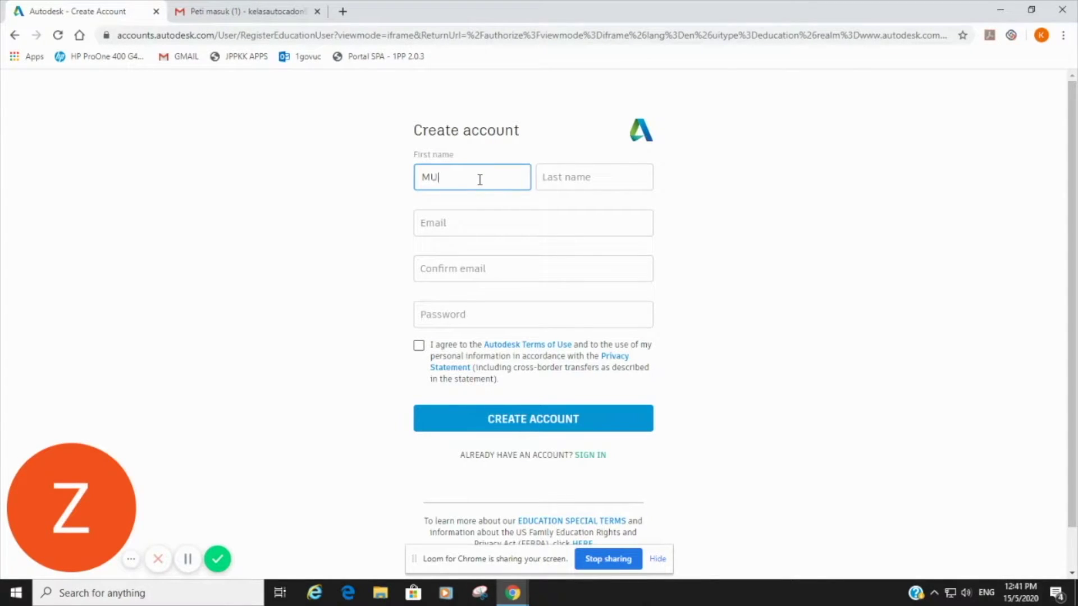
key(Tab)
key(Tab)
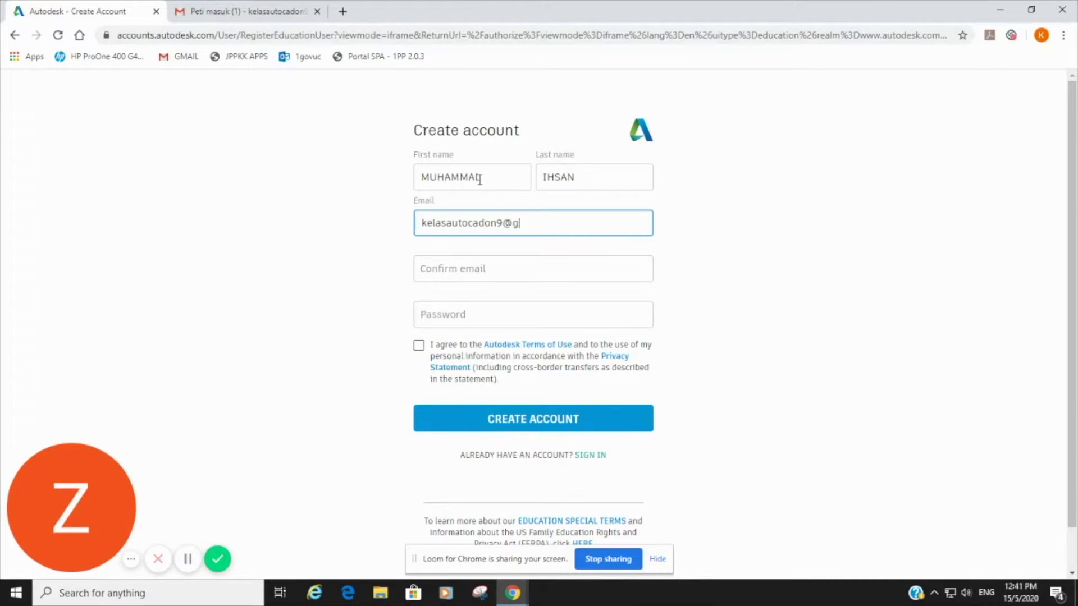
- Enter and confirm the e-mail, set a password, accept the terms, create the account, then go to Gmail
key(Tab)
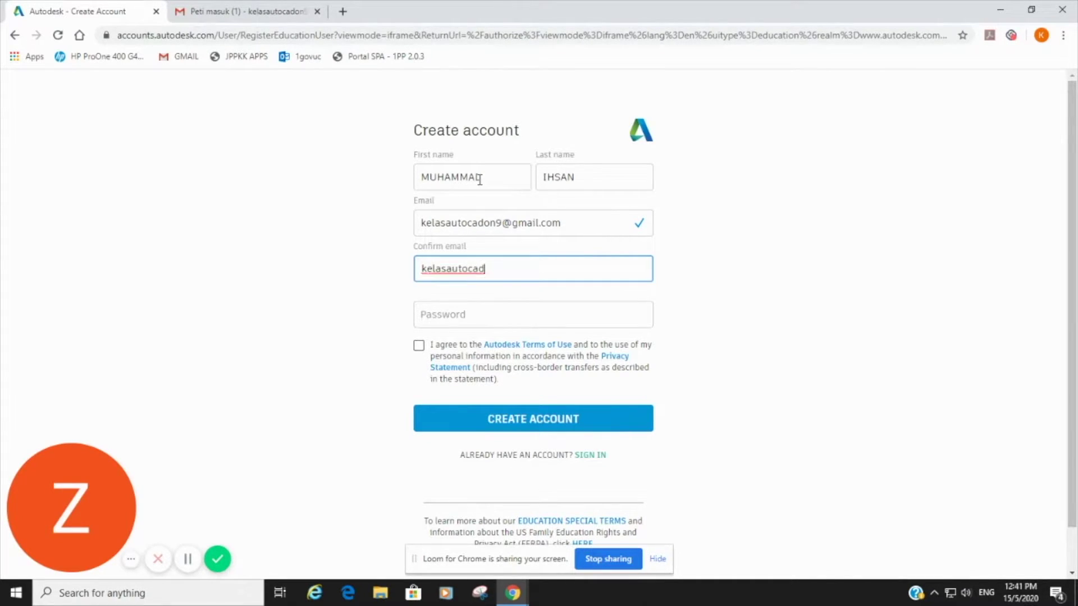
key(Tab)
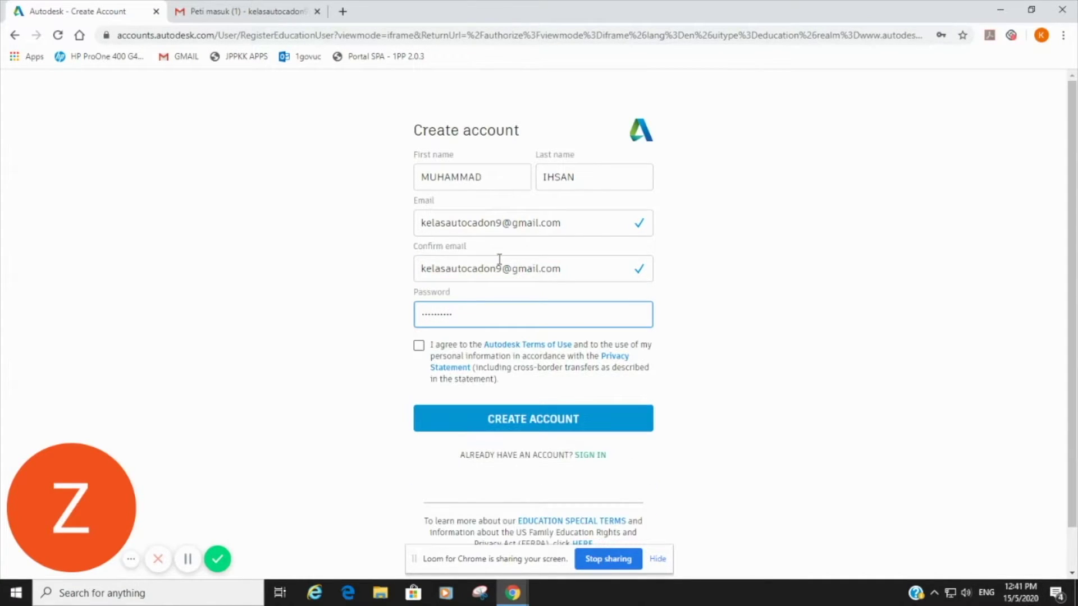
click(418, 346)
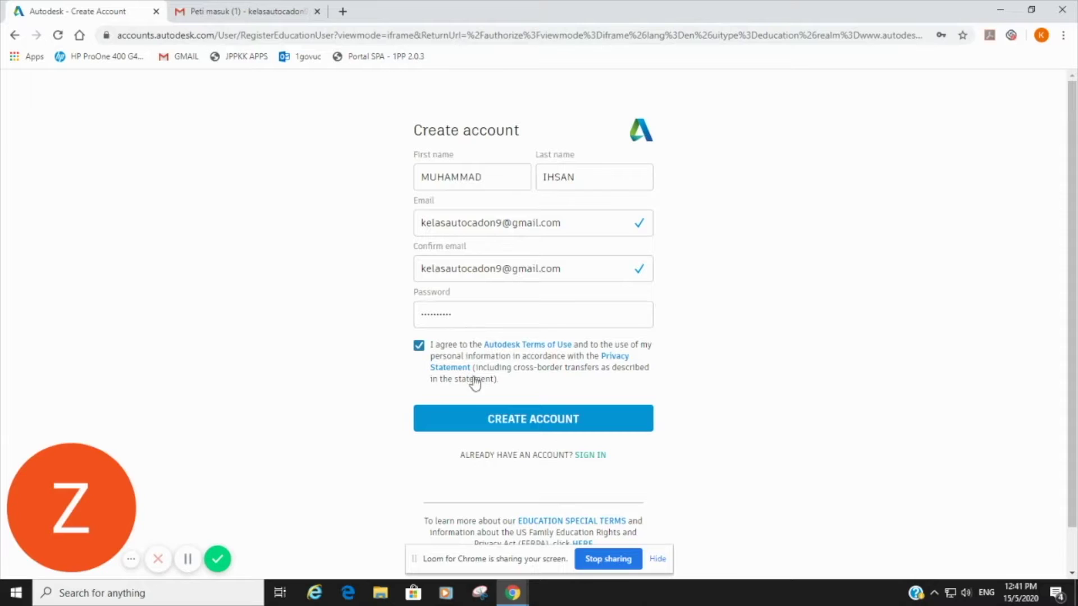
click(471, 422)
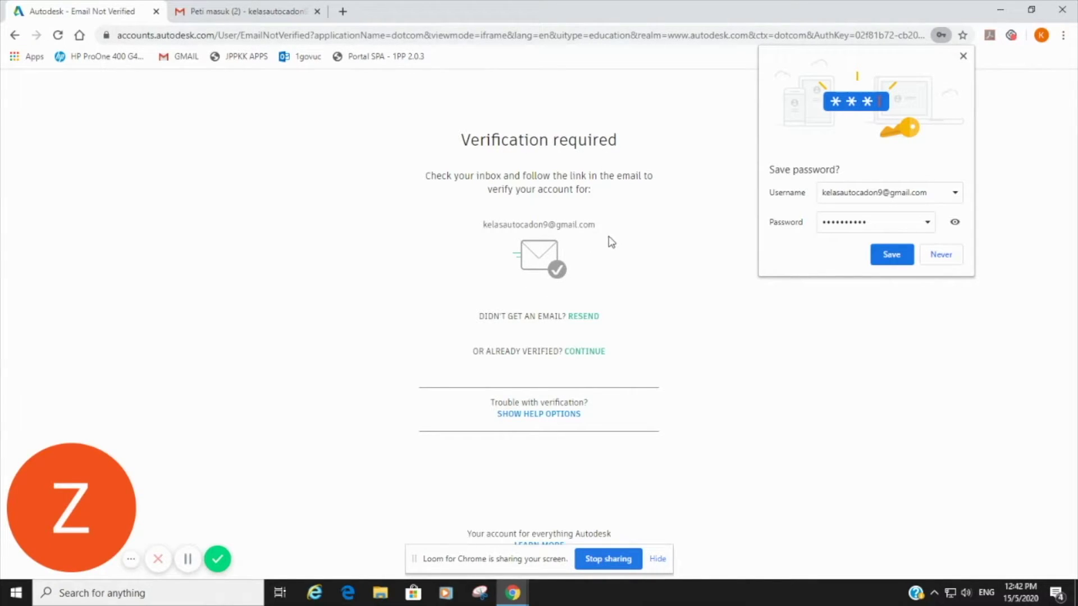
click(269, 13)
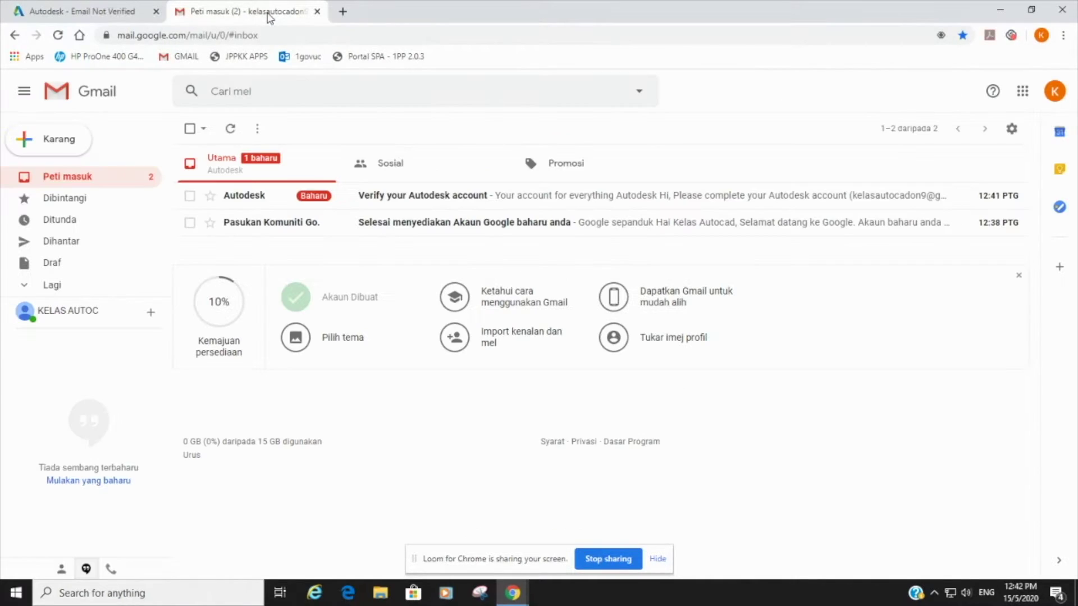
- Verify the account from the 'Verify your Autodesk account' email and opt in to marketing e-mails
click(446, 197)
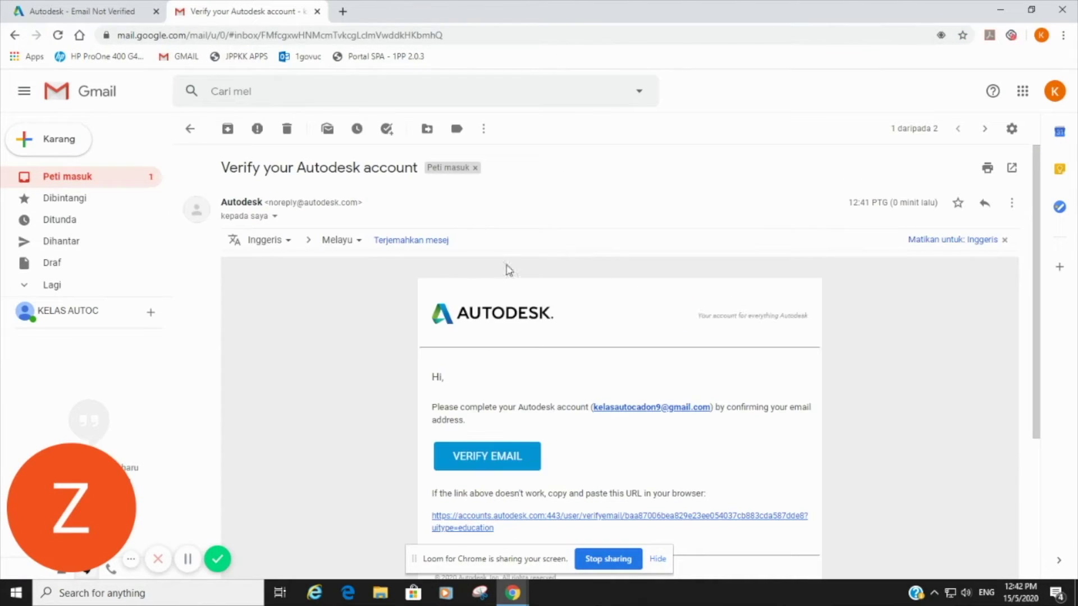
scroll(562, 385, down, 3)
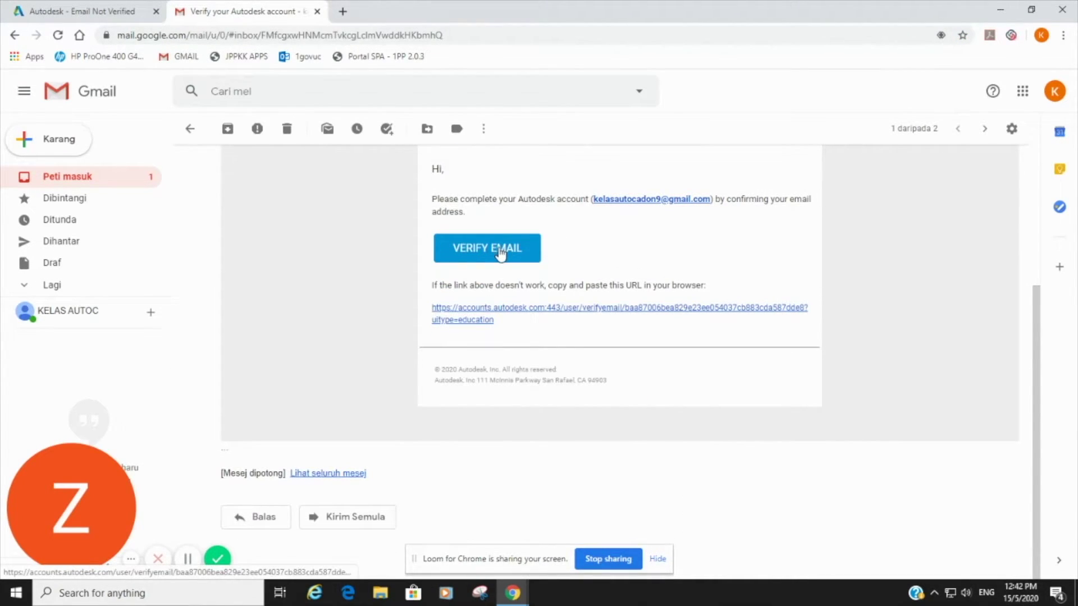
click(500, 253)
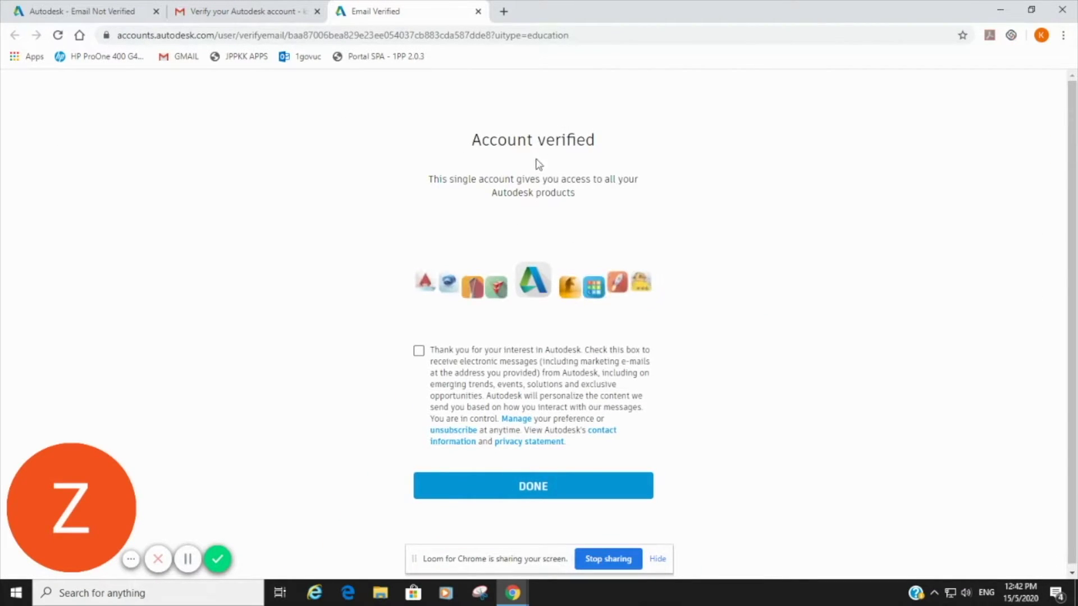
click(419, 351)
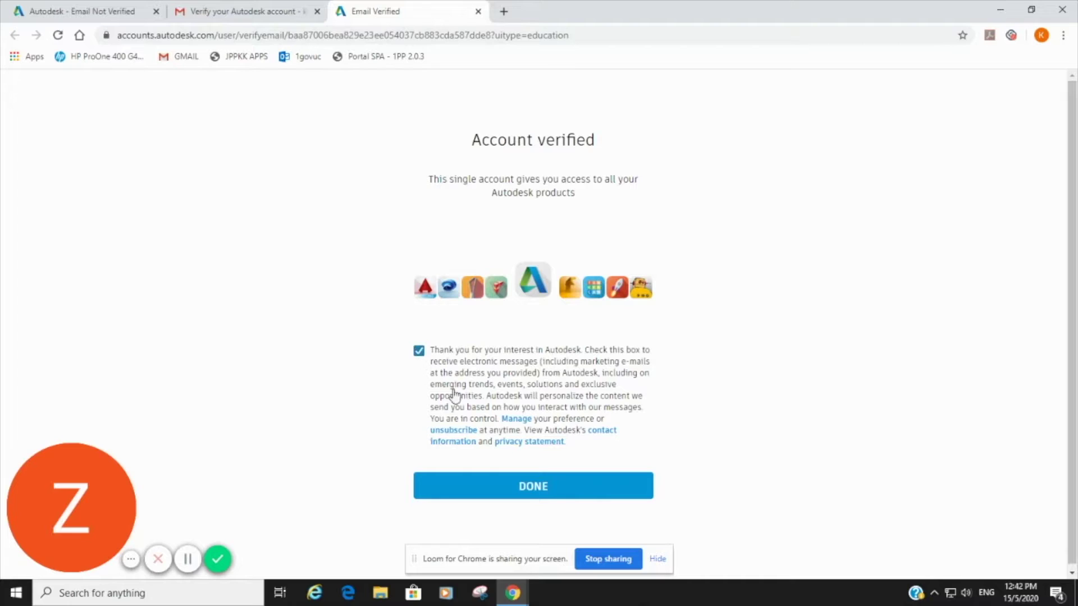
click(524, 494)
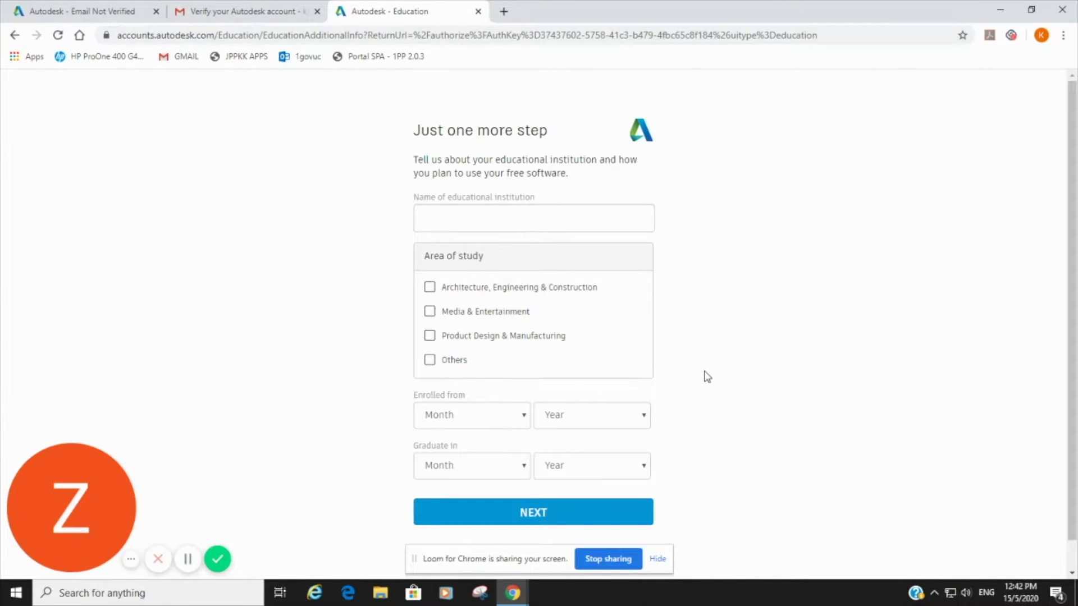
- Enter KOLEJ KOMUNITI BEAUFORT as the institution and choose Architecture, Engineering & Construction
scroll(706, 376, down, 1)
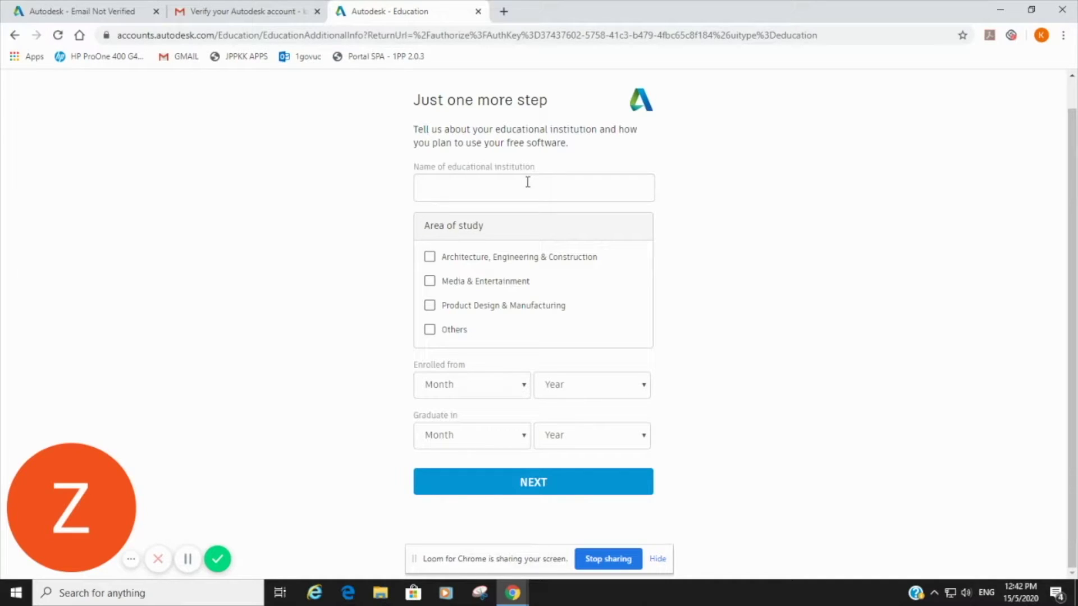
text(KOLEJ KOMUNITI )
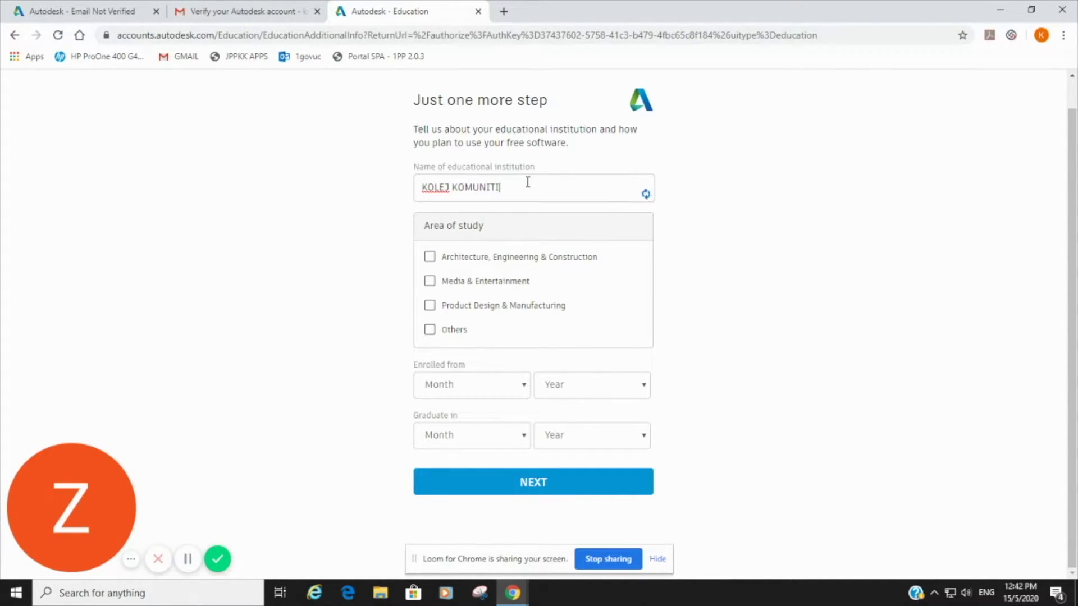
text(BEAUFORT)
click(690, 219)
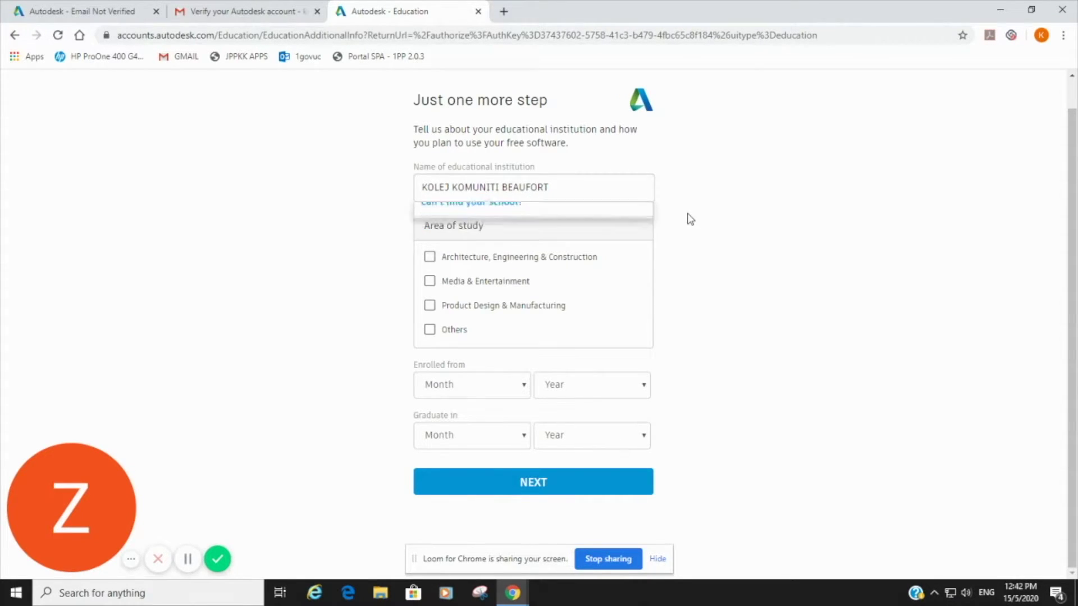
click(429, 258)
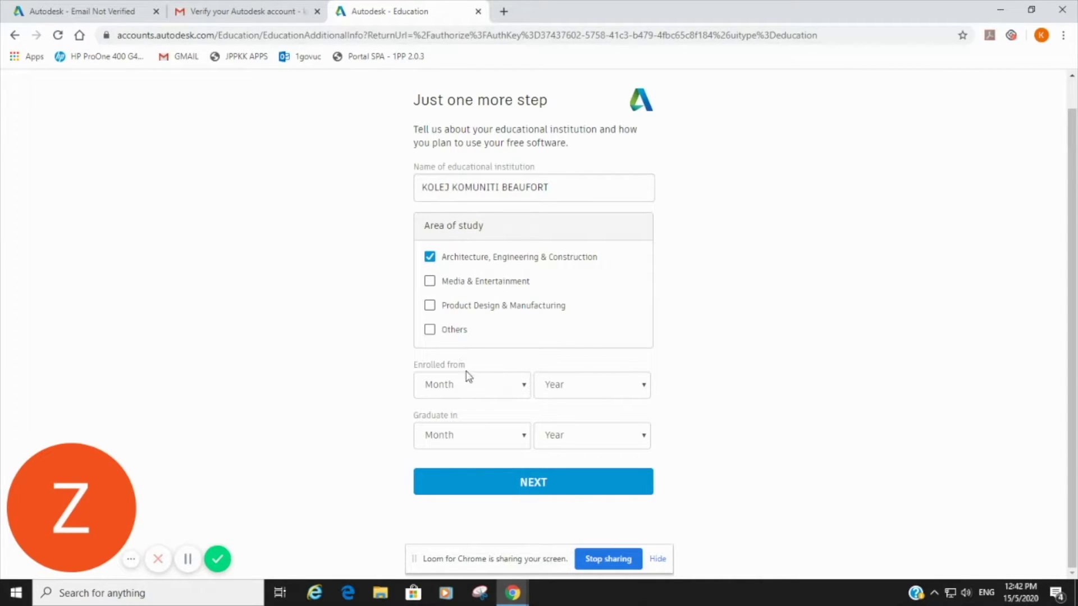
- Set the enrolment date to June 2019
click(467, 386)
click(467, 386)
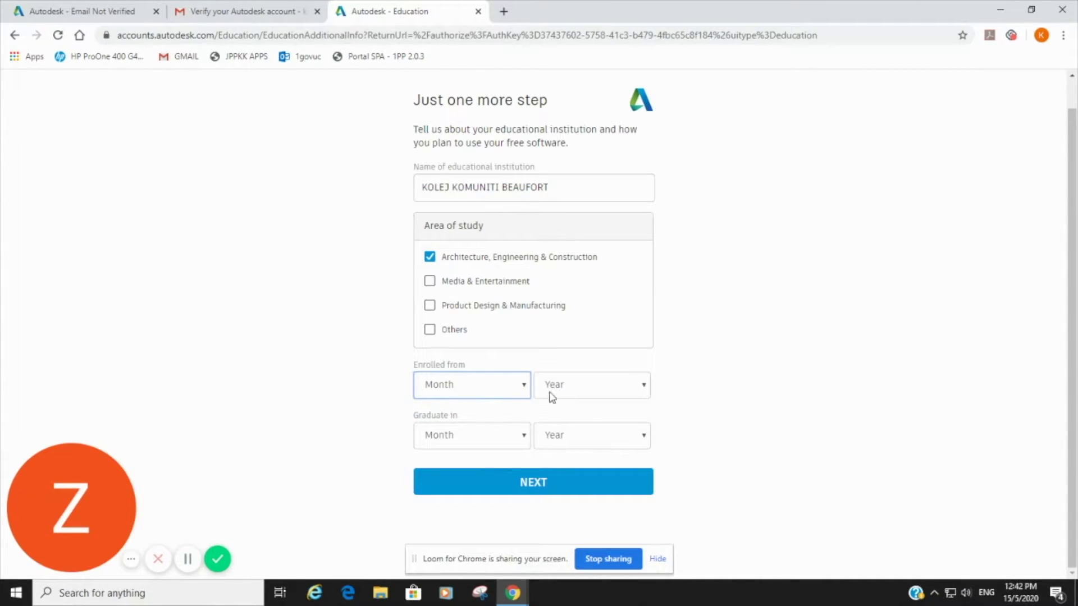
click(496, 392)
click(498, 388)
click(500, 388)
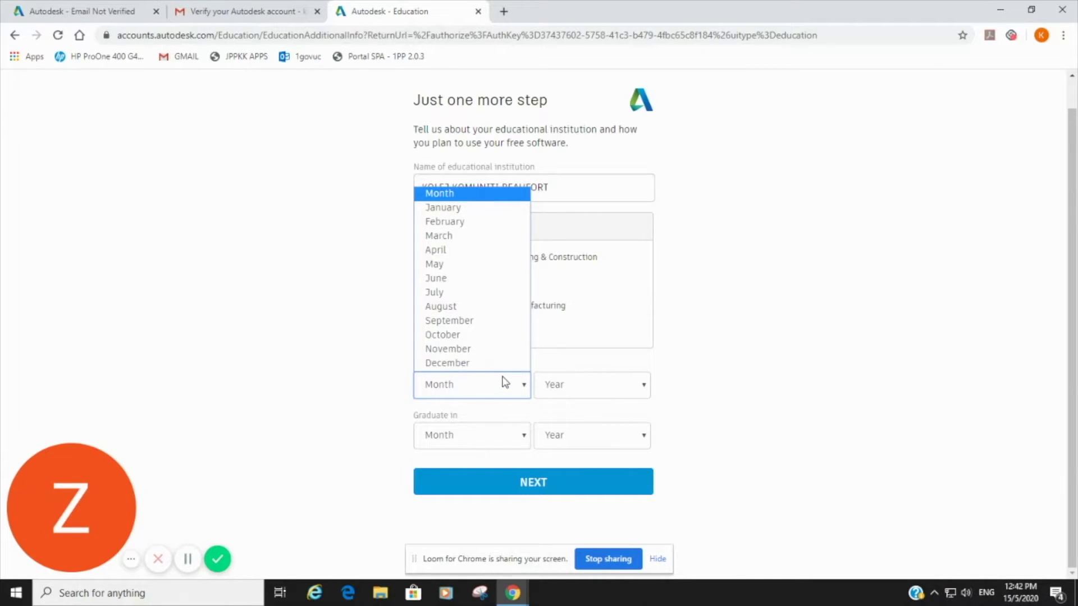
click(630, 350)
click(437, 388)
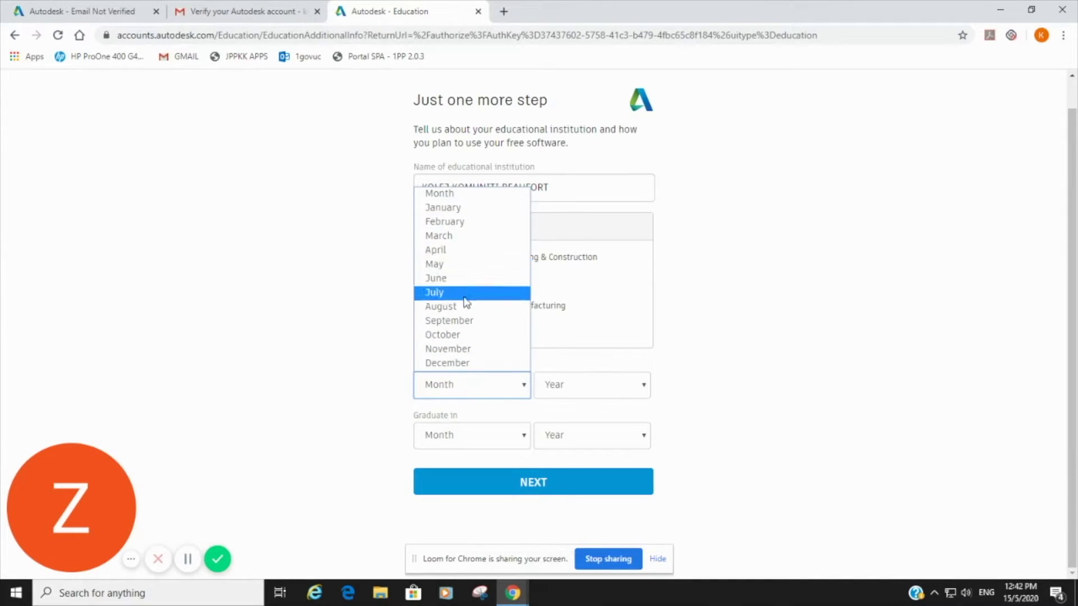
click(464, 278)
click(565, 390)
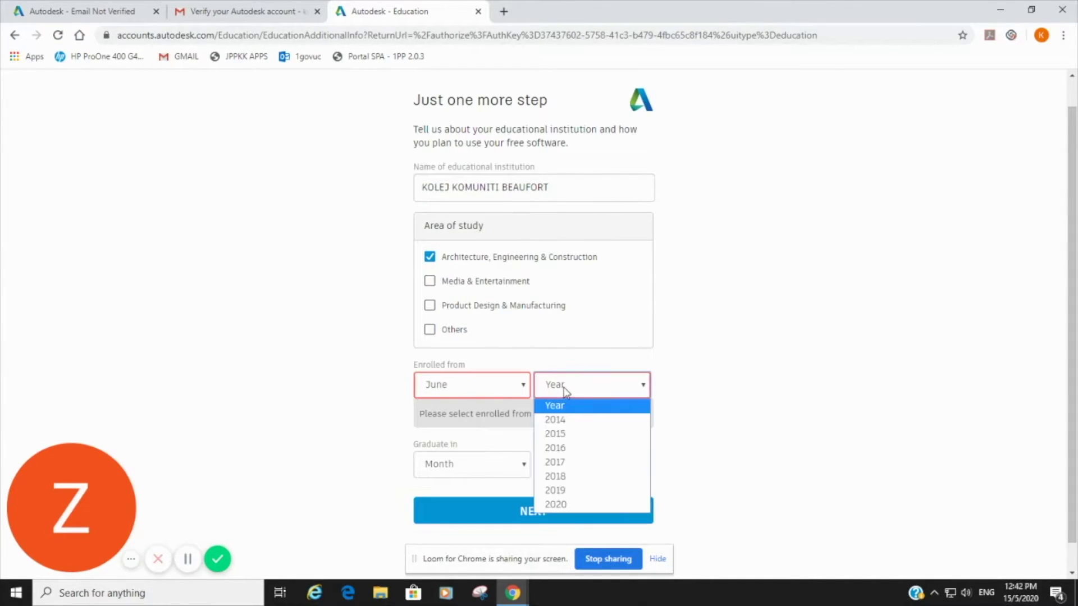
click(577, 488)
- Set the graduation date to June 2021 and submit the education details
click(464, 438)
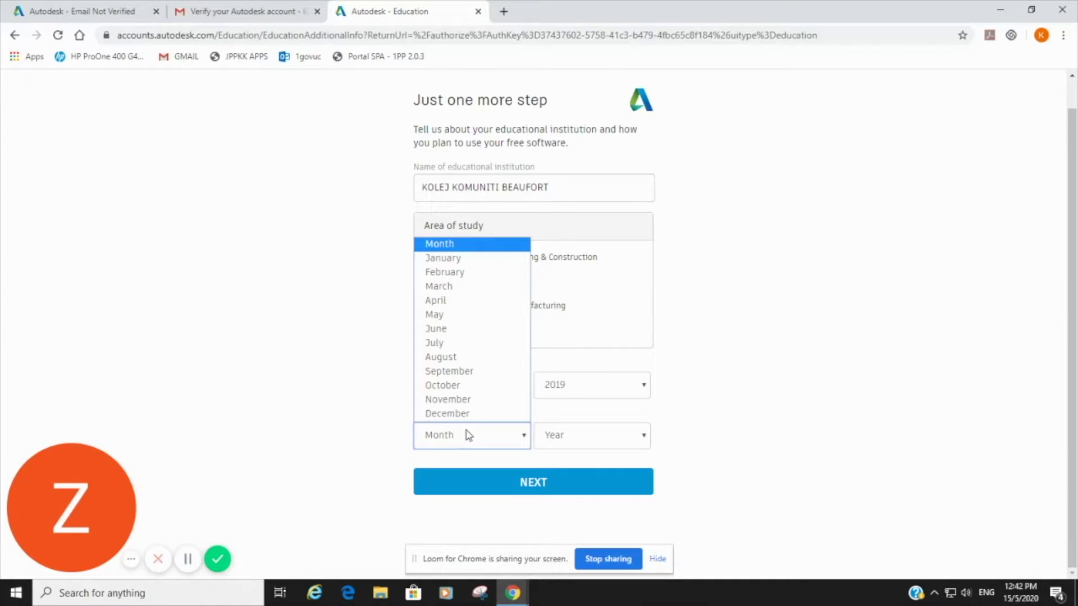
click(471, 331)
click(553, 435)
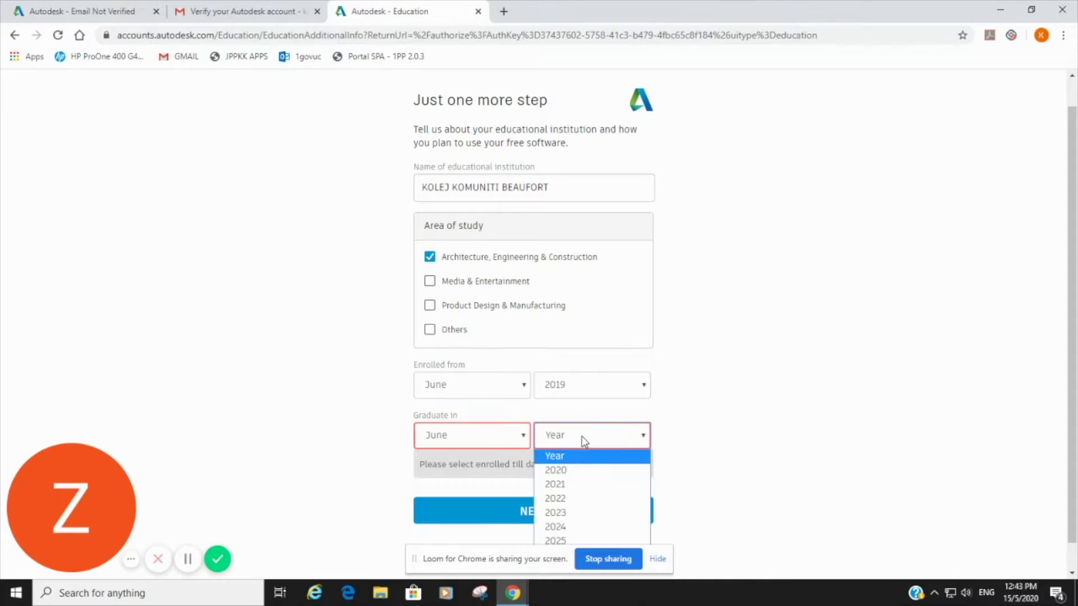
click(578, 485)
click(576, 486)
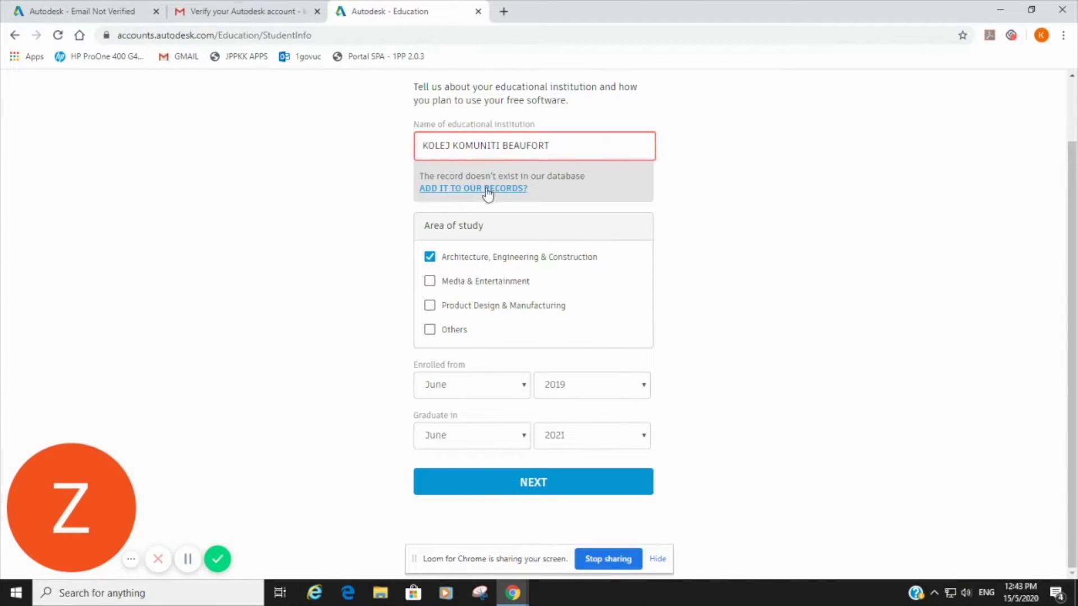
- Start adding KOLEJ KOMUNITI BEAUFORT as a new institution with High School as its type
click(486, 190)
click(519, 229)
click(522, 232)
click(492, 233)
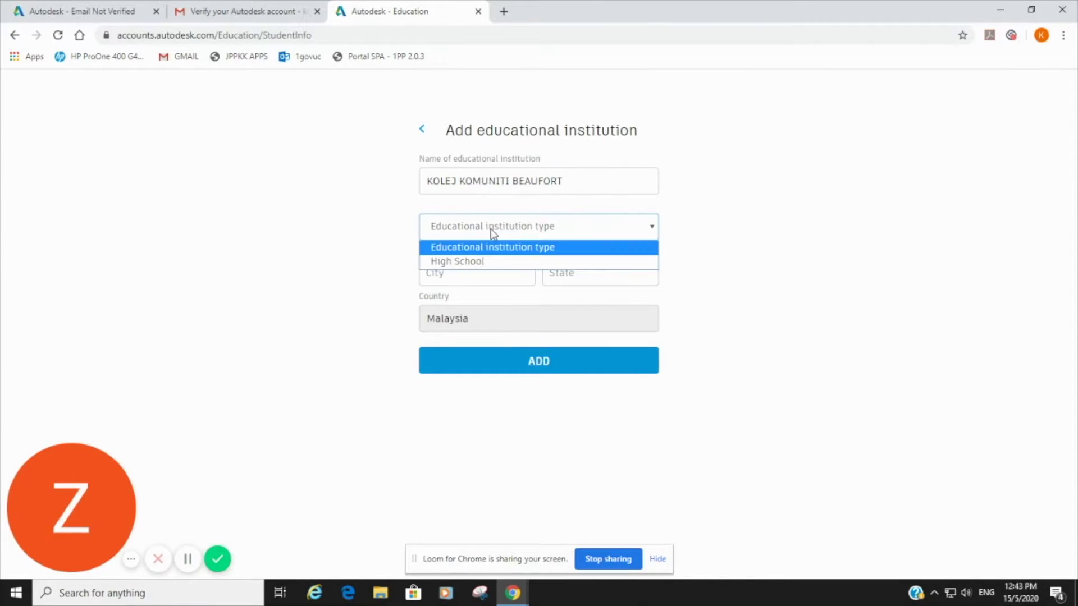
click(498, 252)
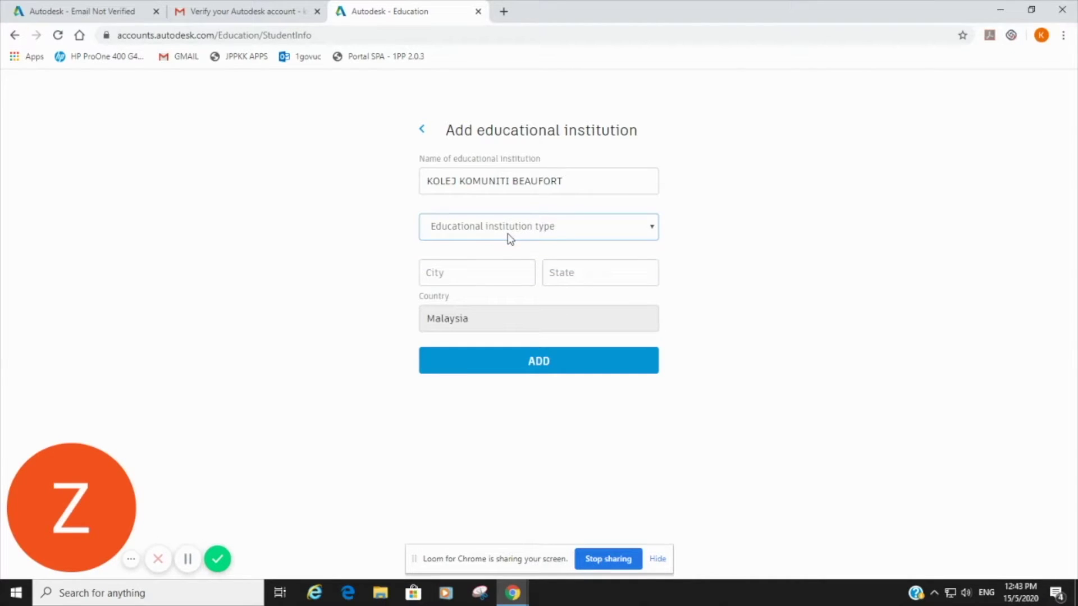
click(492, 273)
text(BEAUFORT)
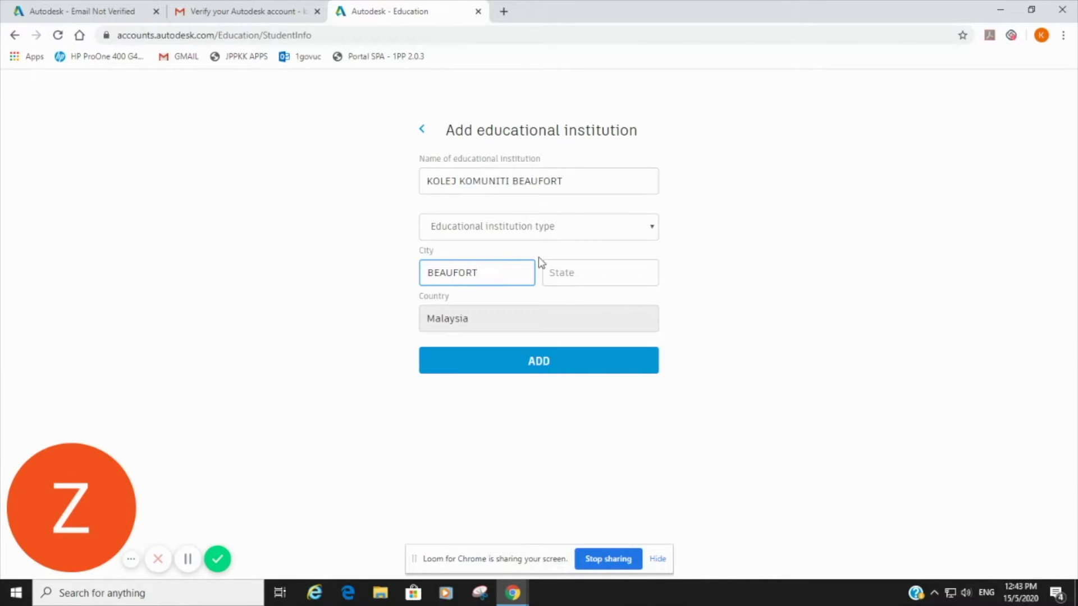
click(531, 230)
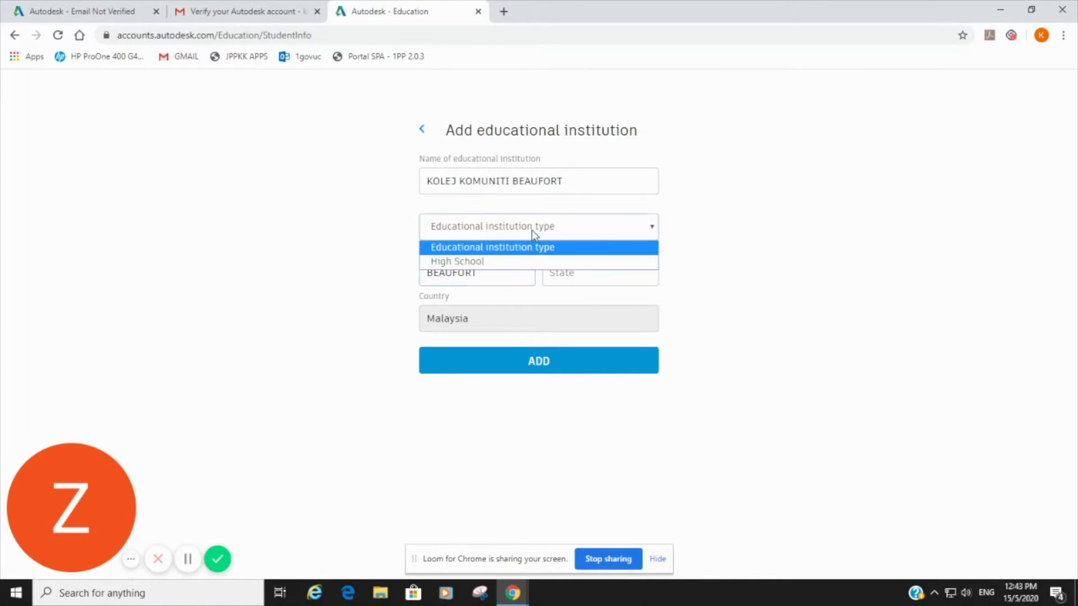
click(526, 262)
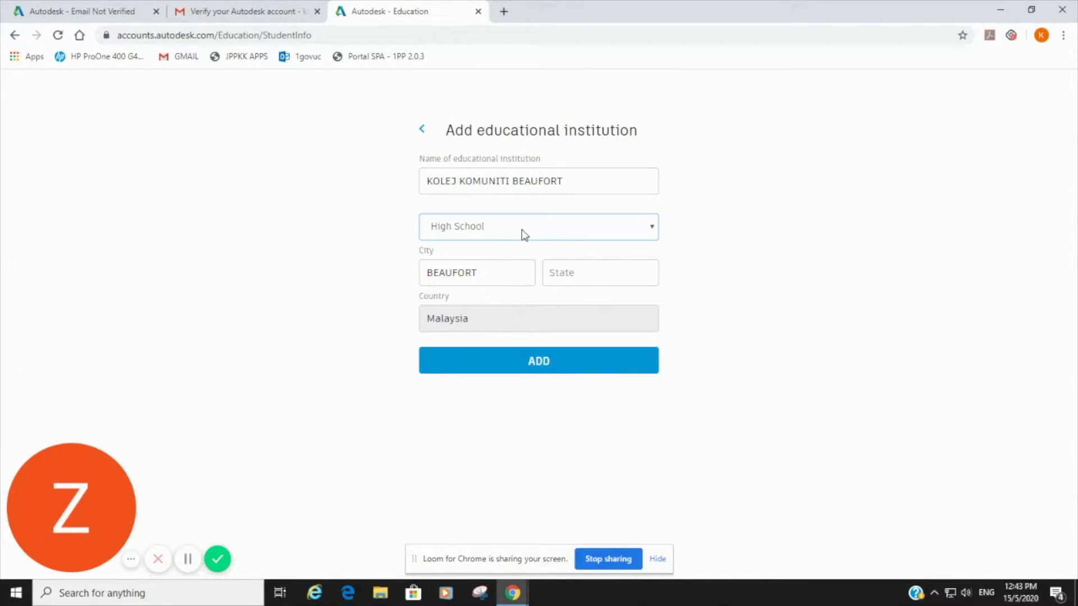
- Enter Sabah as the state, add the institution and save the student profile
click(578, 275)
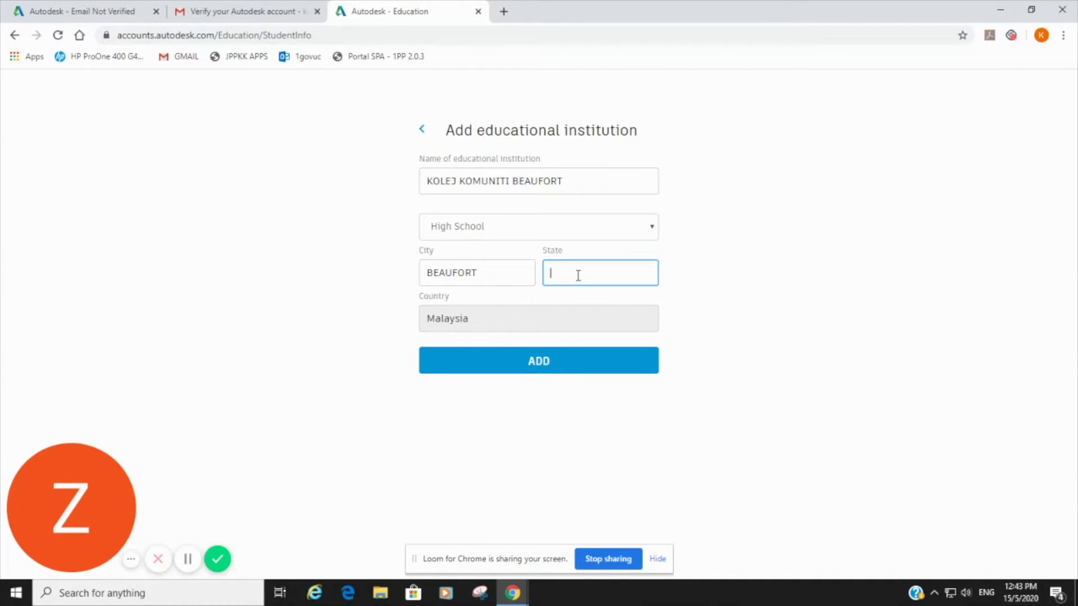
text(SABAH)
click(573, 362)
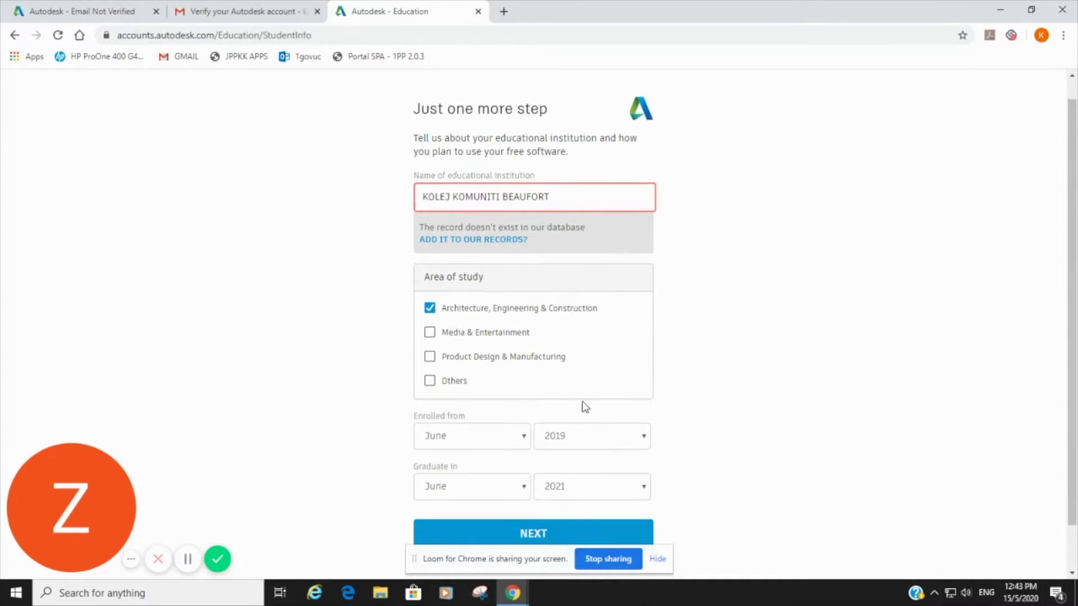
scroll(582, 407, down, 2)
click(544, 494)
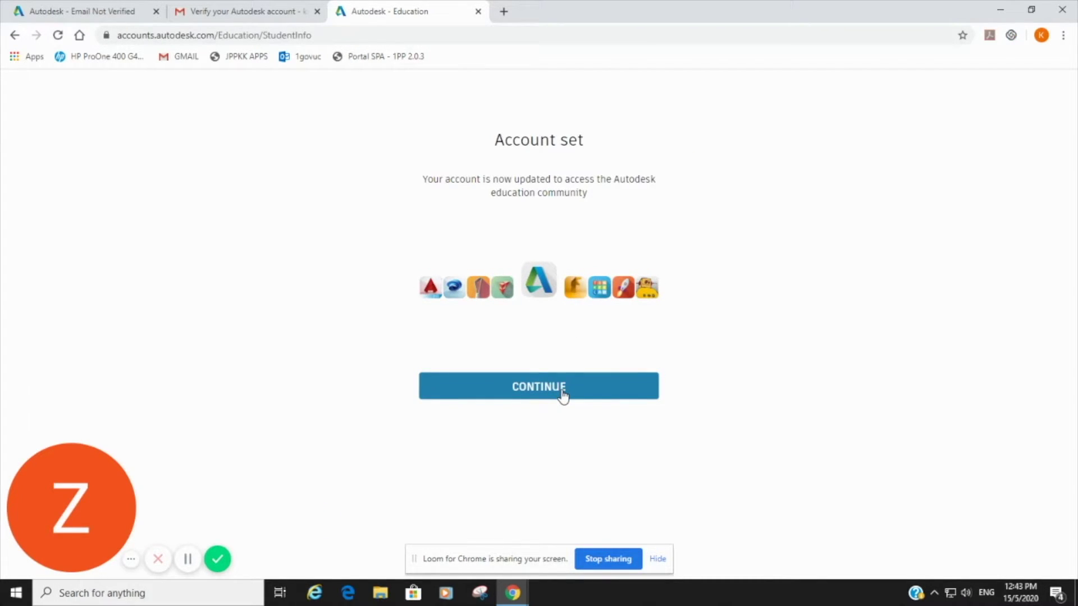
- Continue to the AutoCAD education page, check the signed-in account and scroll to the download selectors
click(563, 396)
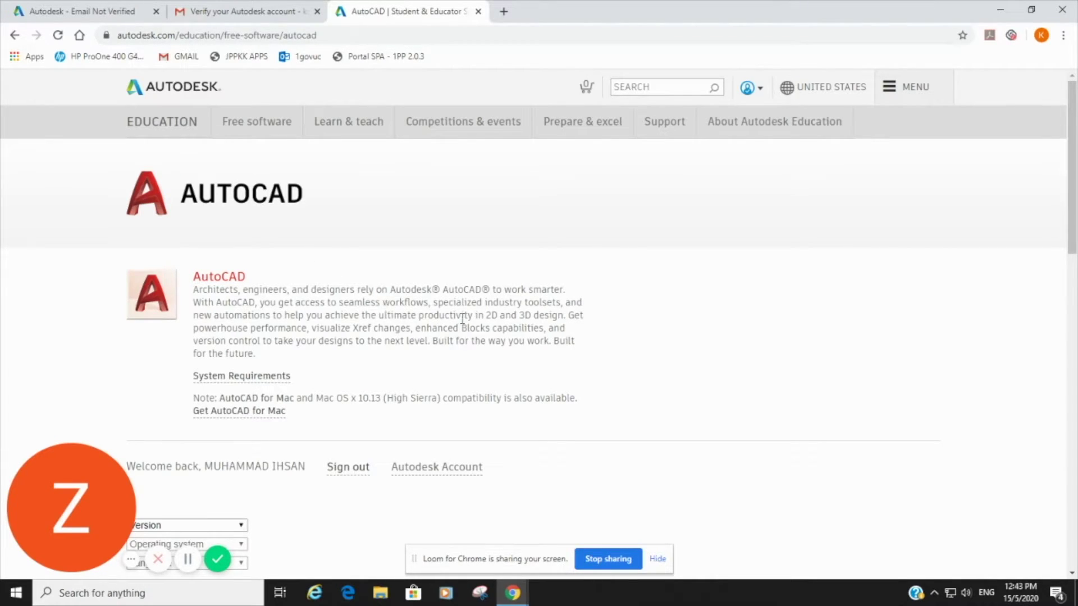
click(750, 91)
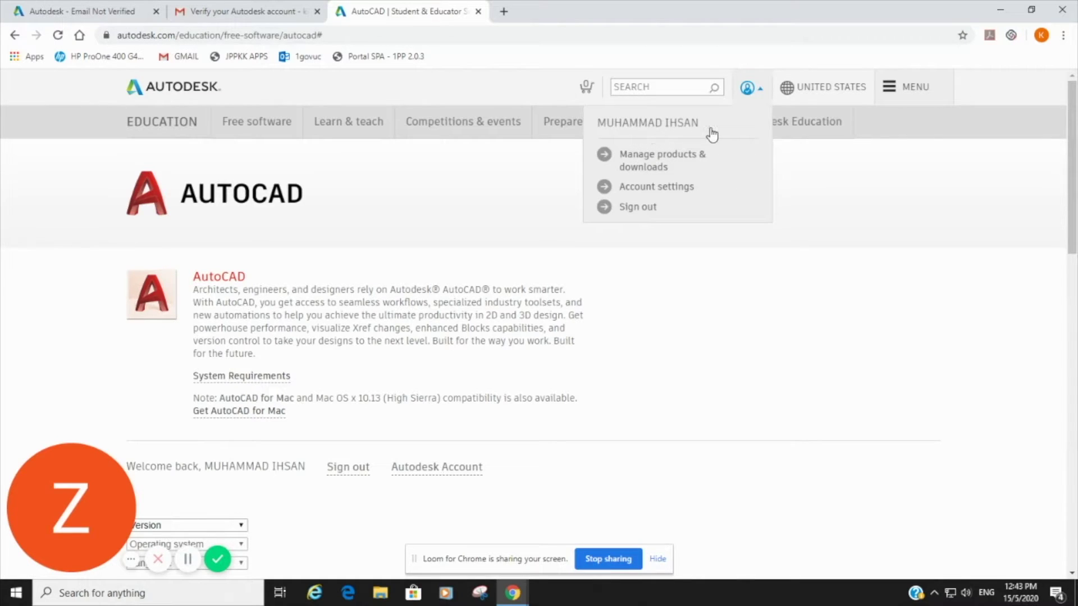
click(803, 292)
scroll(599, 372, down, 5)
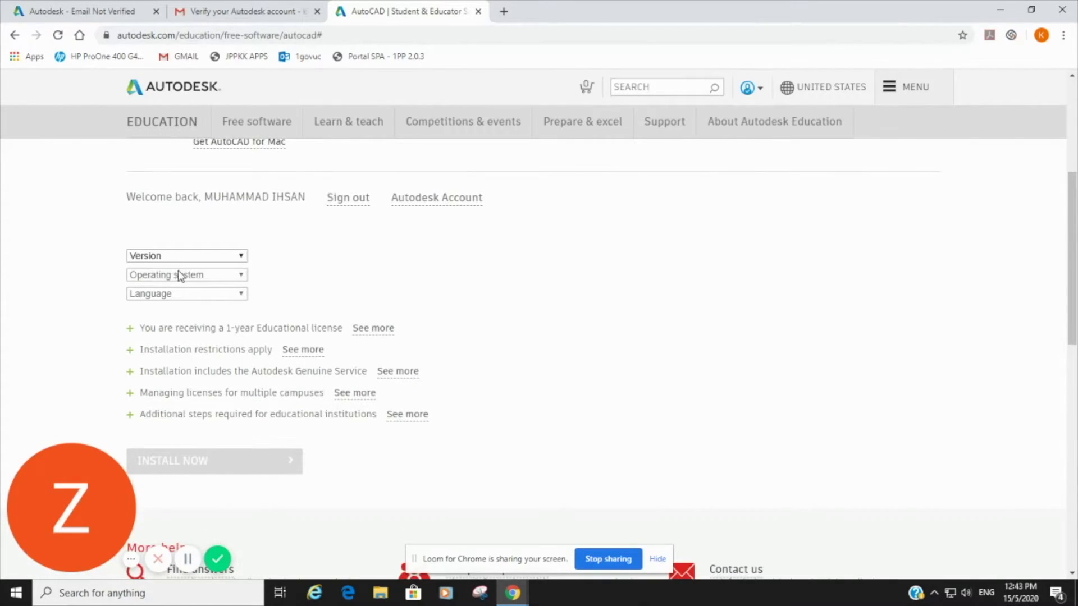
scroll(374, 296, up, 2)
scroll(291, 293, up, 3)
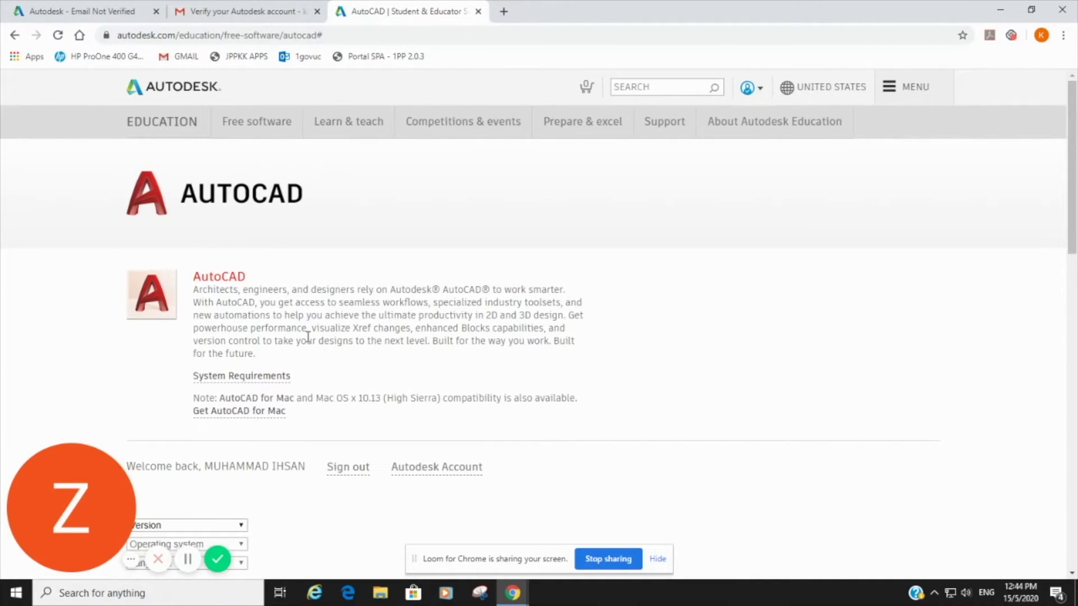
scroll(543, 484, down, 3)
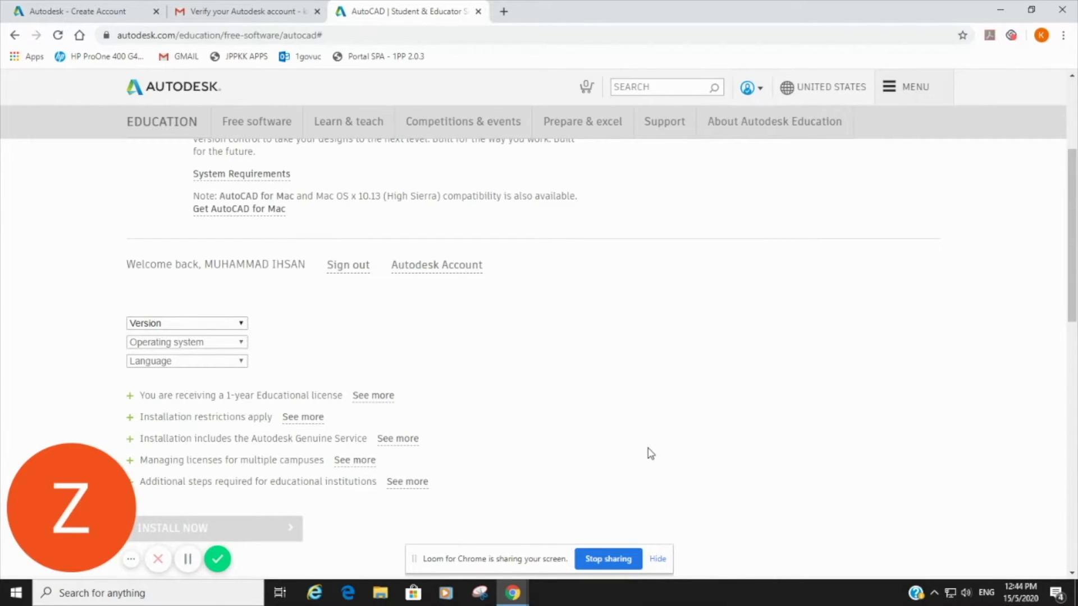
click(16, 593)
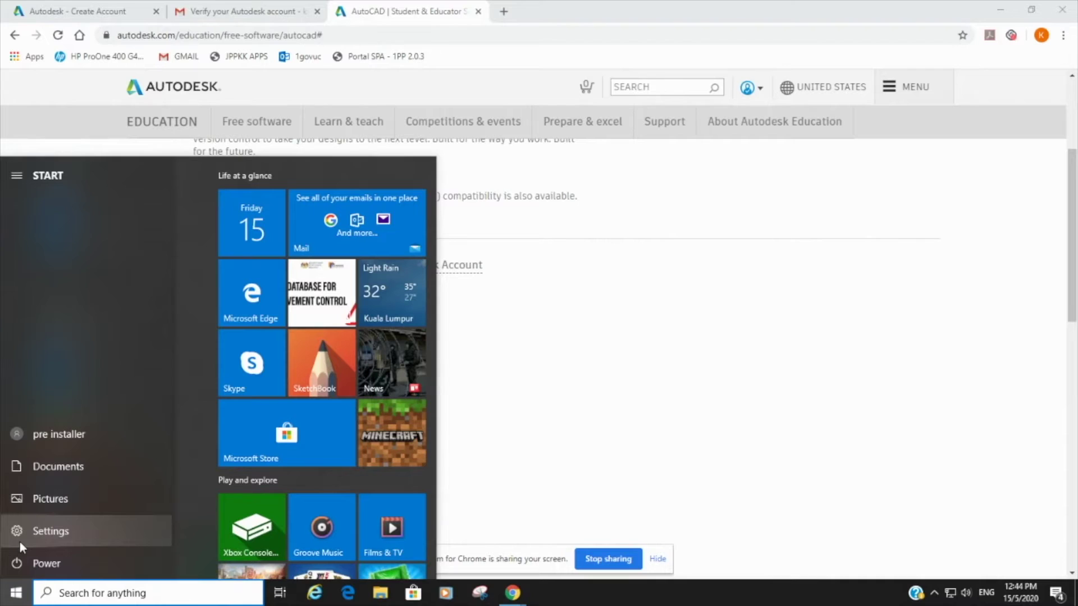
click(14, 533)
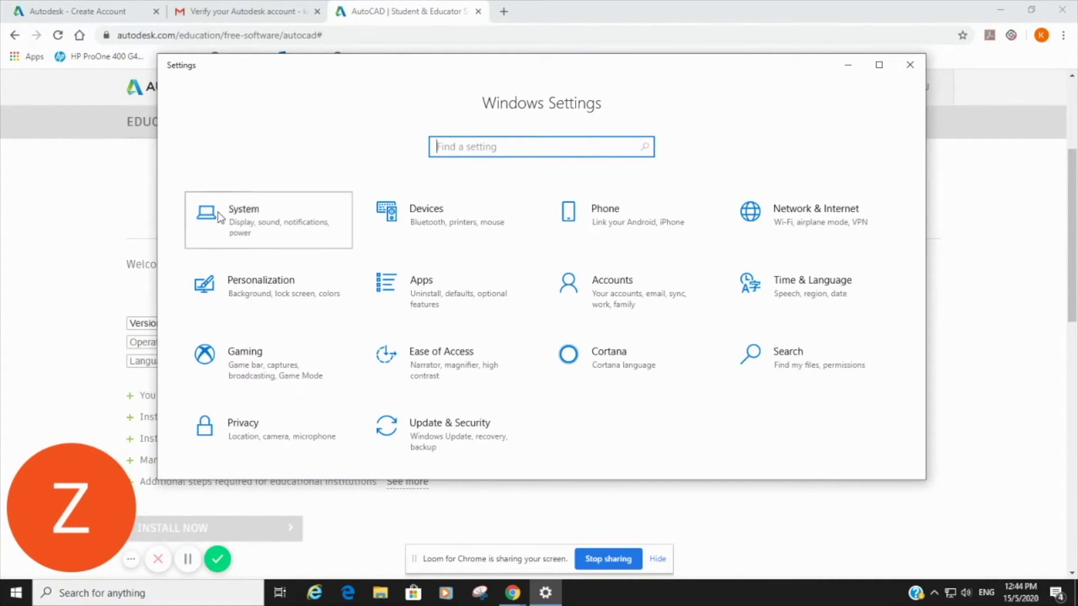
click(220, 217)
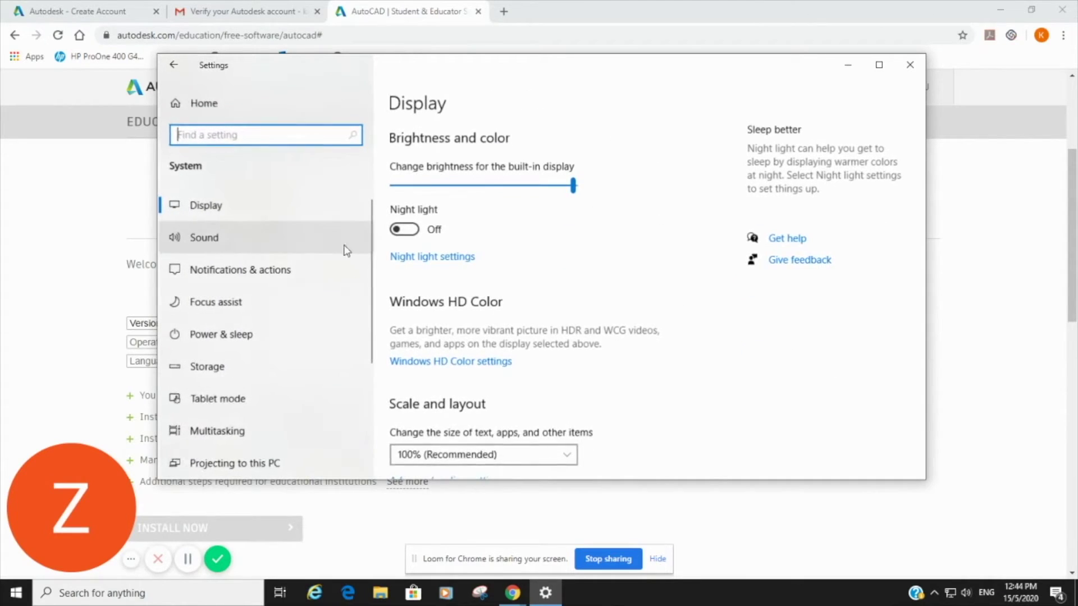
scroll(626, 365, down, 3)
scroll(630, 381, up, 2)
scroll(630, 385, up, 2)
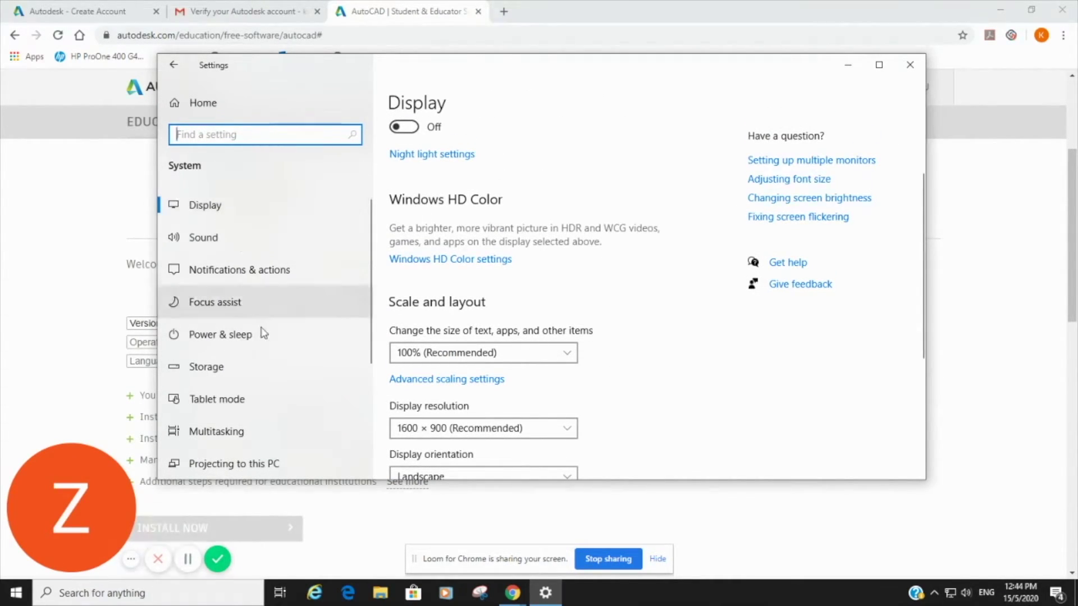
scroll(260, 337, down, 3)
click(230, 405)
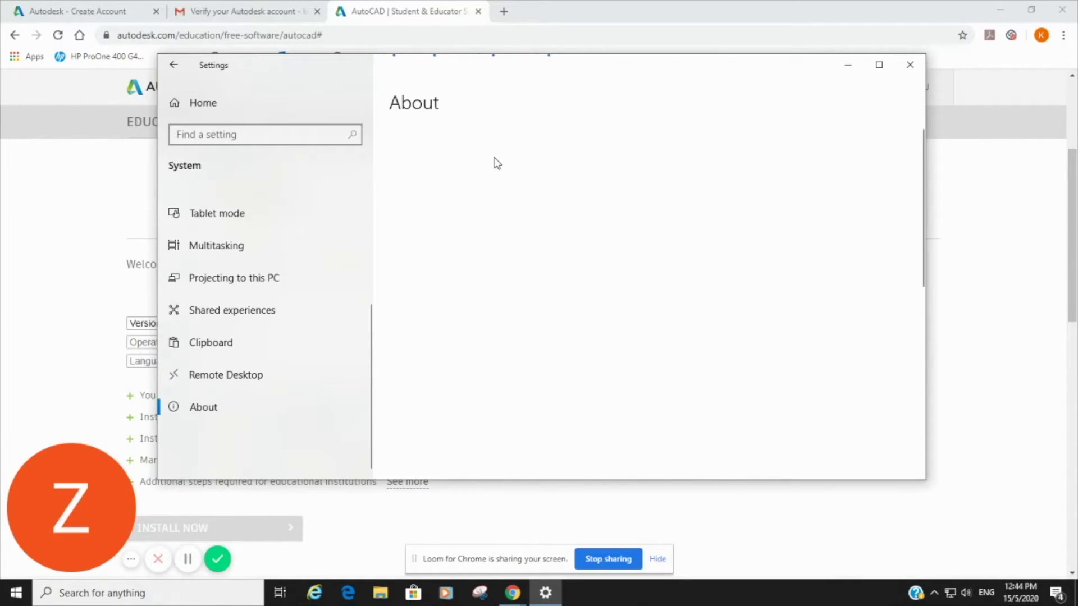
scroll(549, 344, down, 3)
scroll(481, 236, down, 2)
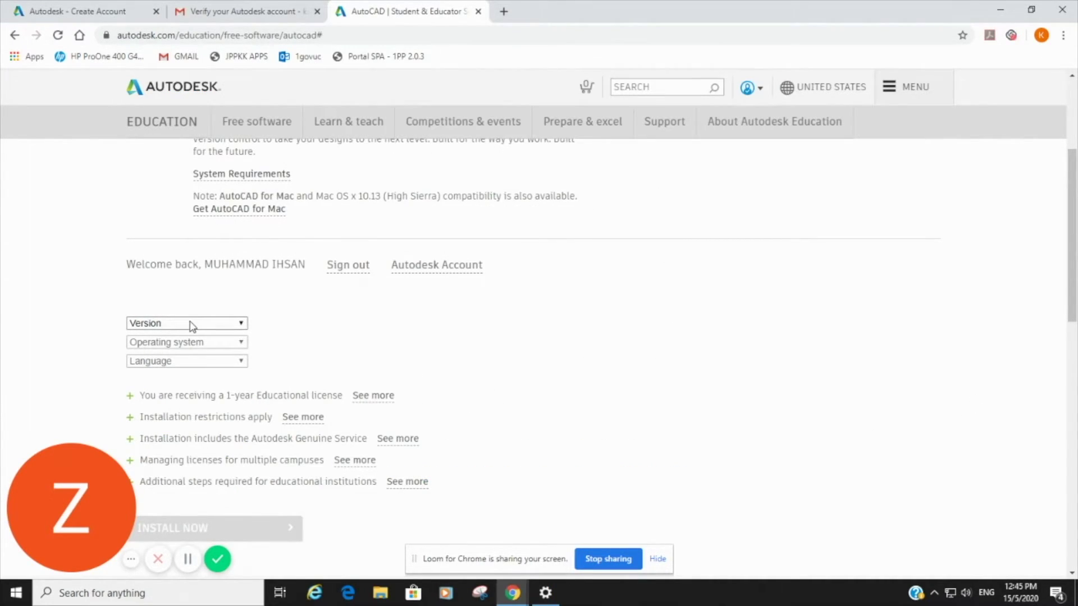
- Select AutoCAD 2018, Windows 64-bit and English to reveal the serial number and product key
click(192, 324)
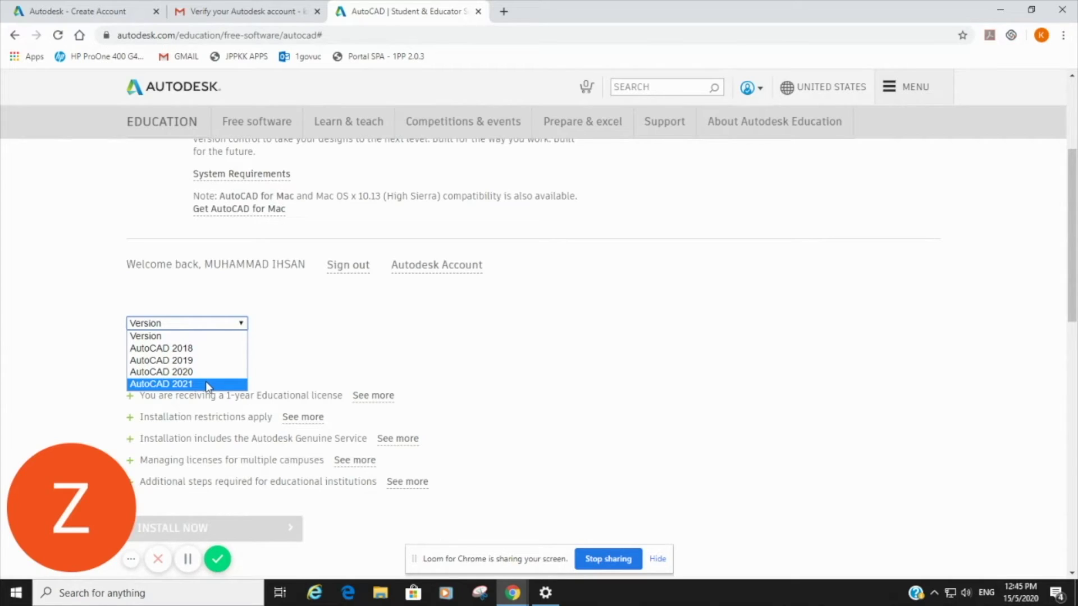
click(205, 348)
click(214, 343)
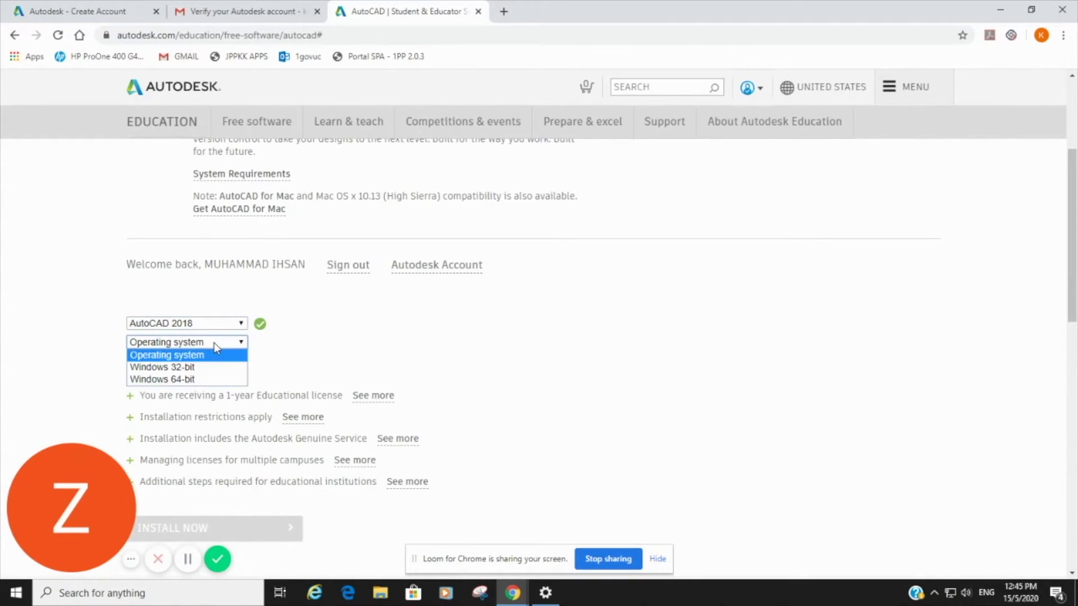
click(226, 380)
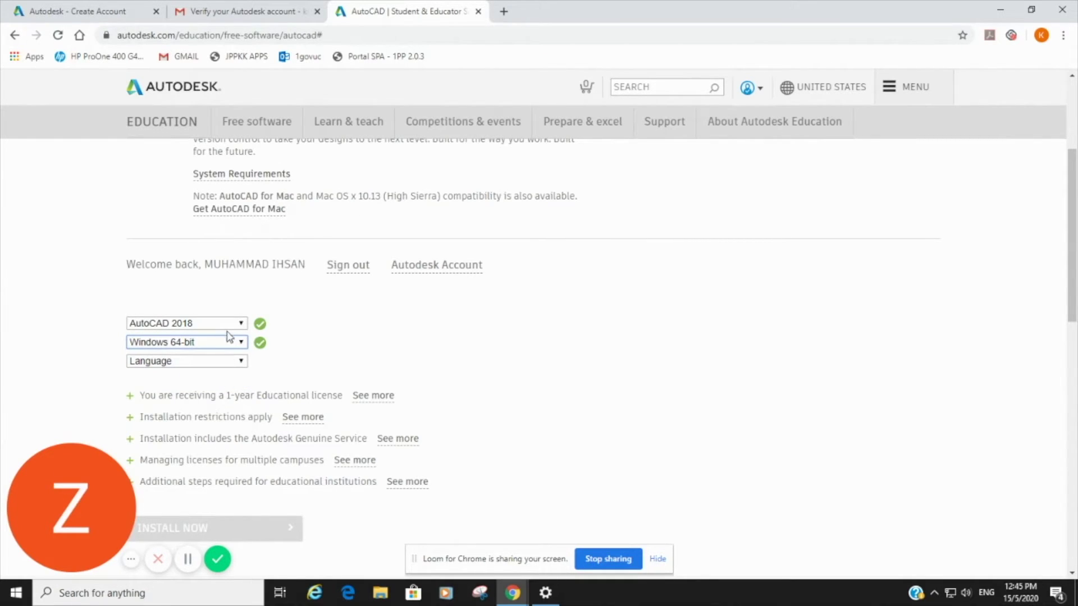
click(180, 361)
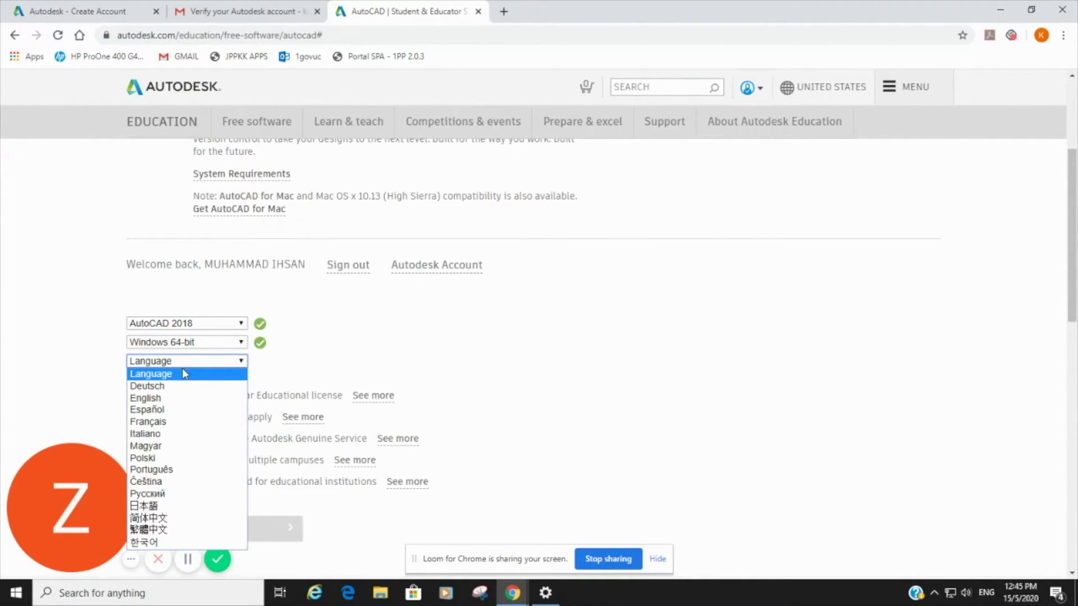
click(193, 400)
scroll(469, 371, down, 3)
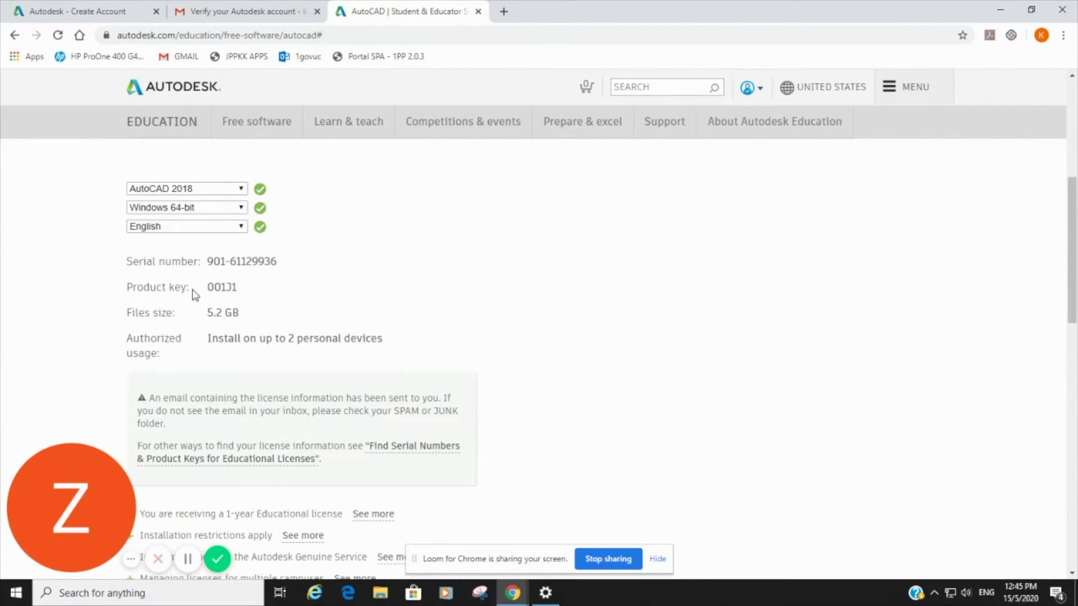
- Download the AutoCAD installer from the student page and run the downloaded file
scroll(231, 294, down, 2)
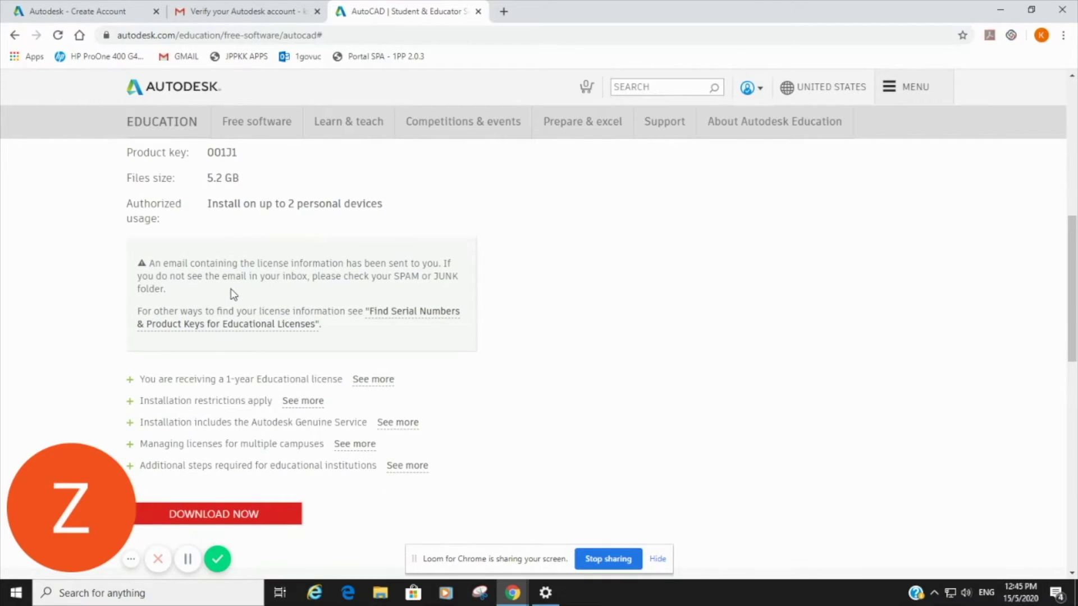
scroll(233, 293, down, 2)
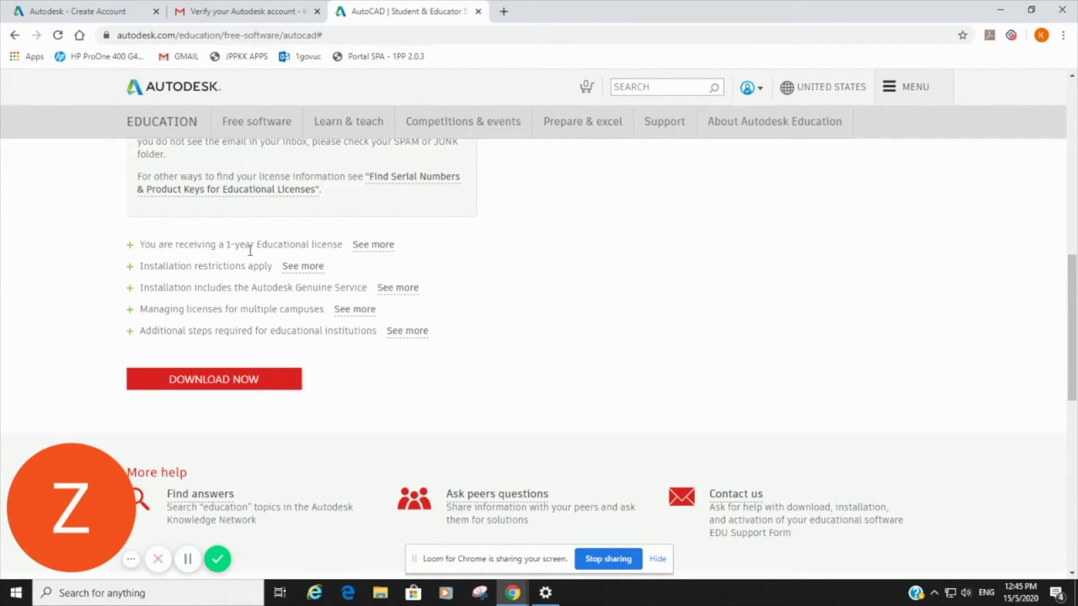
scroll(323, 334, down, 1)
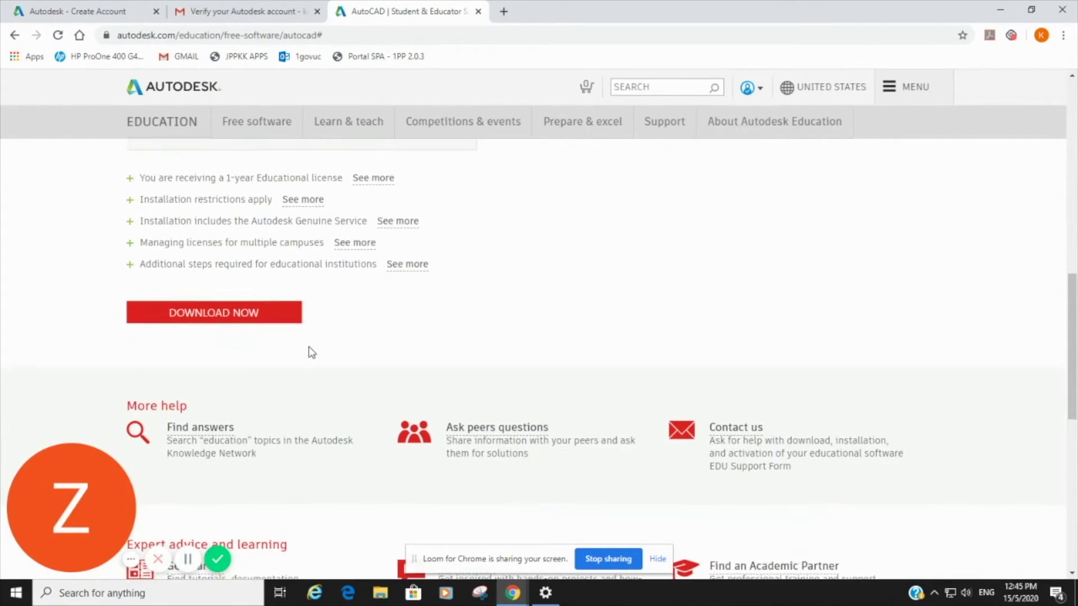
click(250, 315)
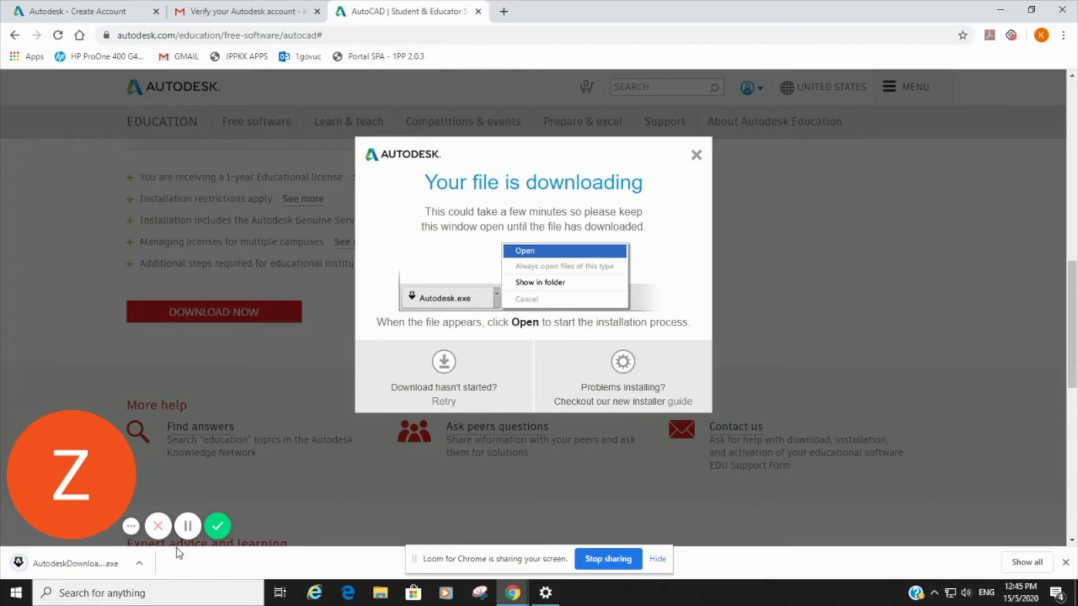
click(87, 568)
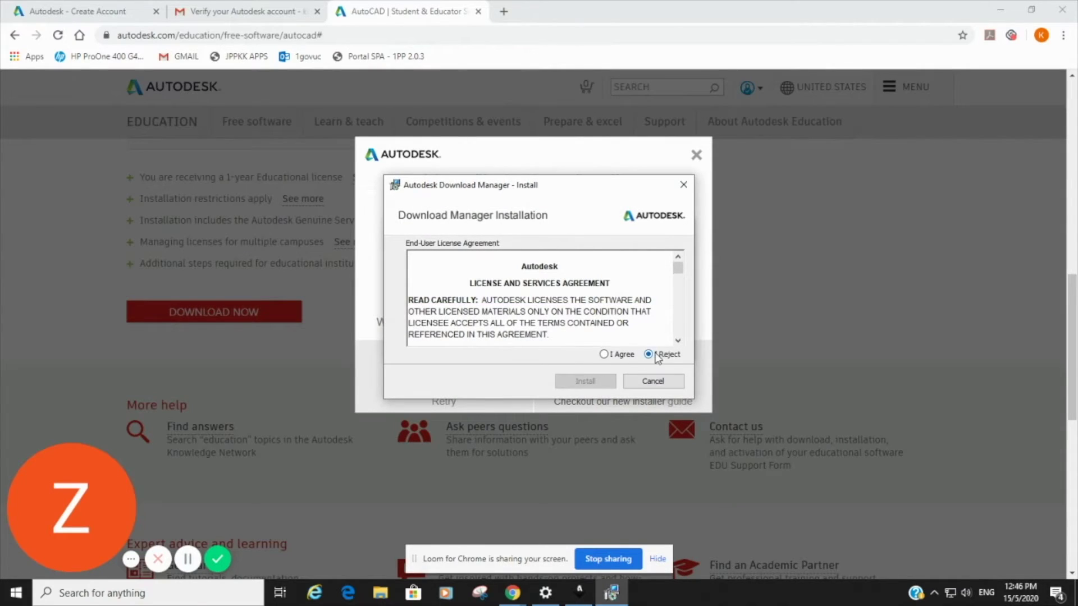
- Accept the license agreement and install Autodesk Download Manager
click(622, 354)
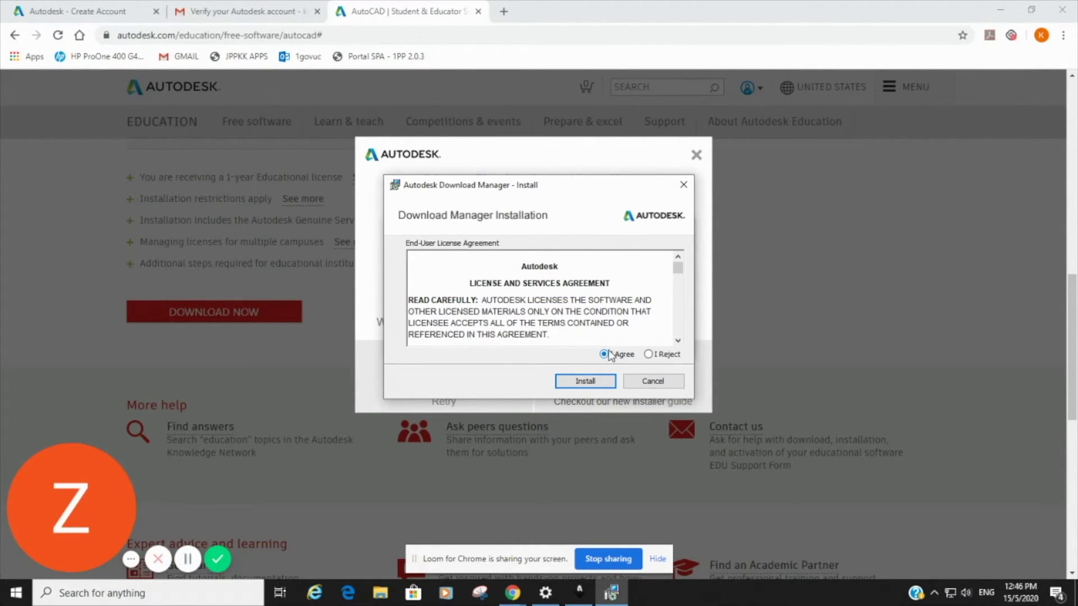
click(602, 383)
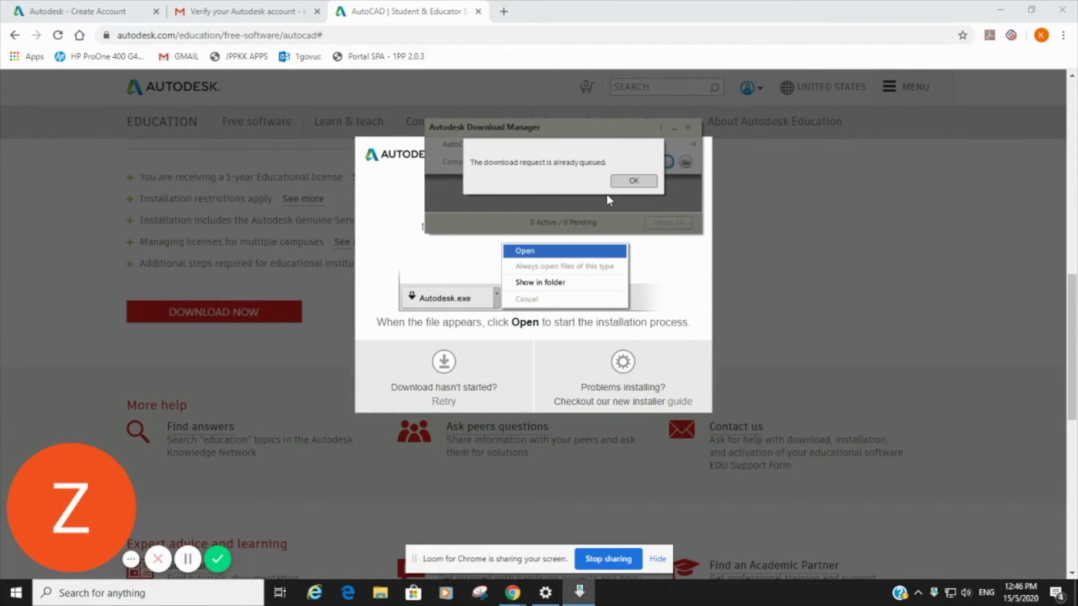
- Dismiss the already-queued message and install AutoCAD 2018 - WIN 64 - EN
click(638, 185)
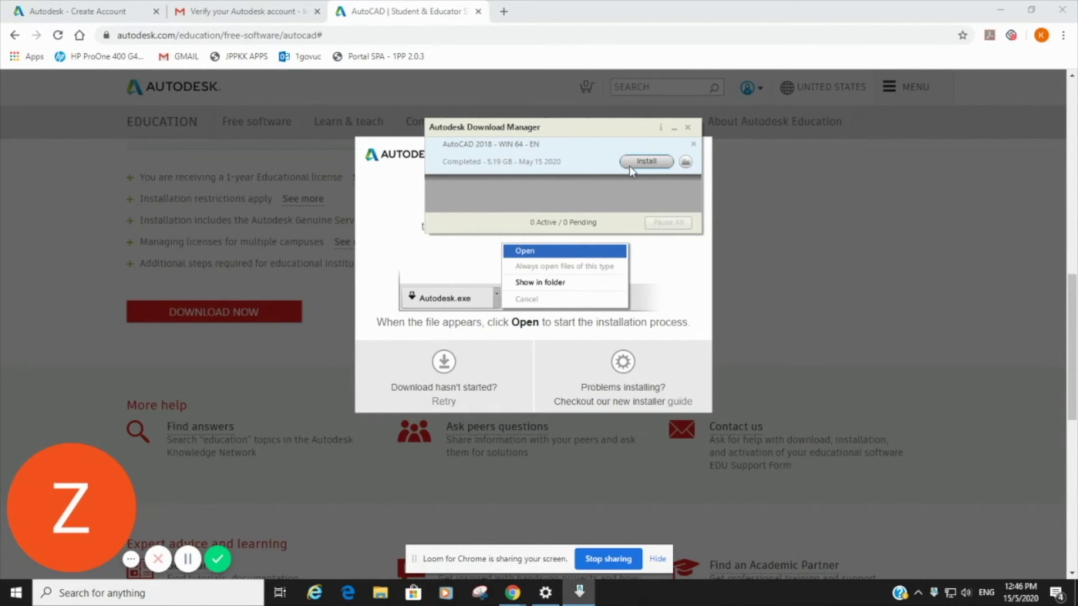
click(645, 163)
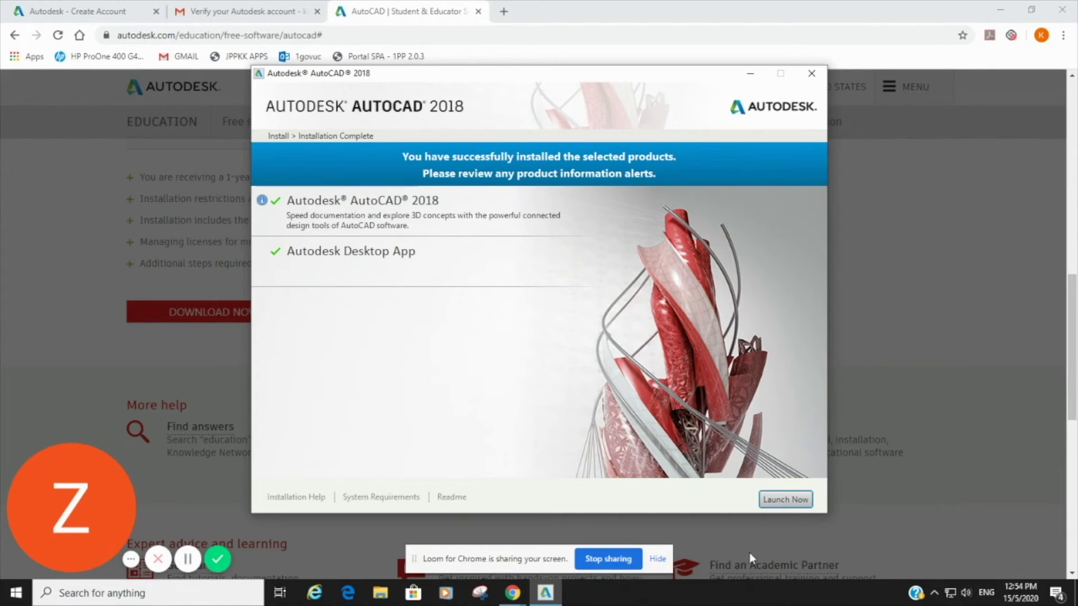
- Launch AutoCAD 2018, close the browser's file-downloading notice, and choose serial-number licensing
click(784, 500)
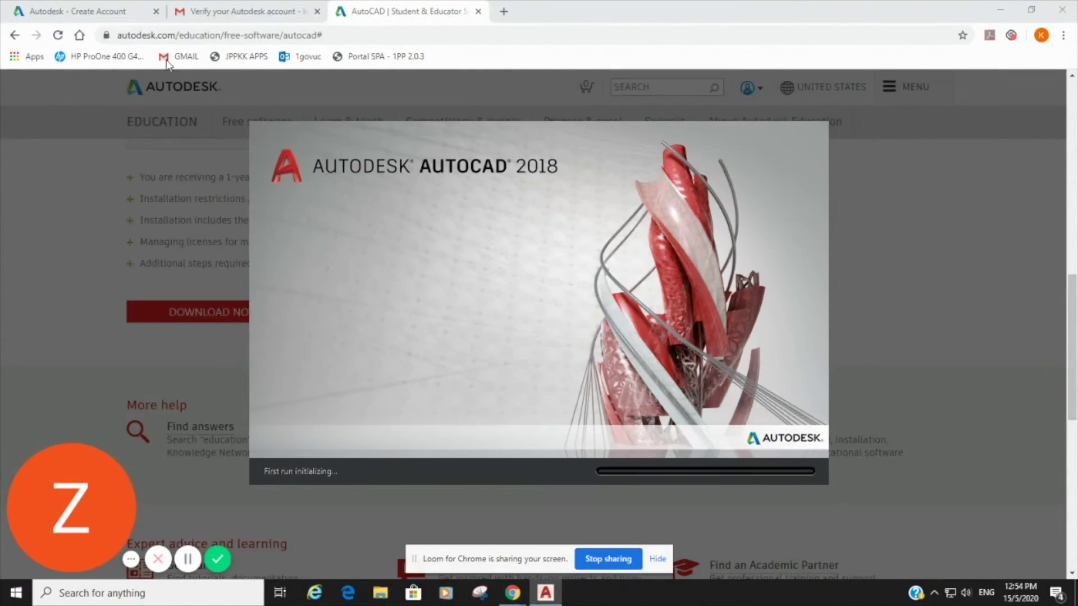
click(123, 11)
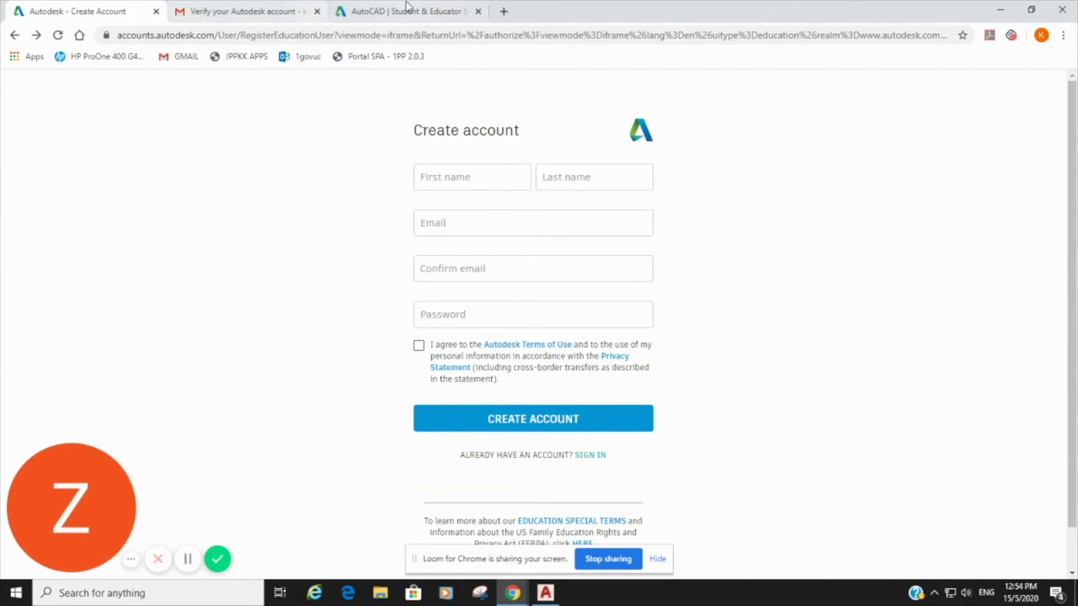
click(405, 7)
scroll(280, 297, down, 5)
scroll(326, 289, up, 2)
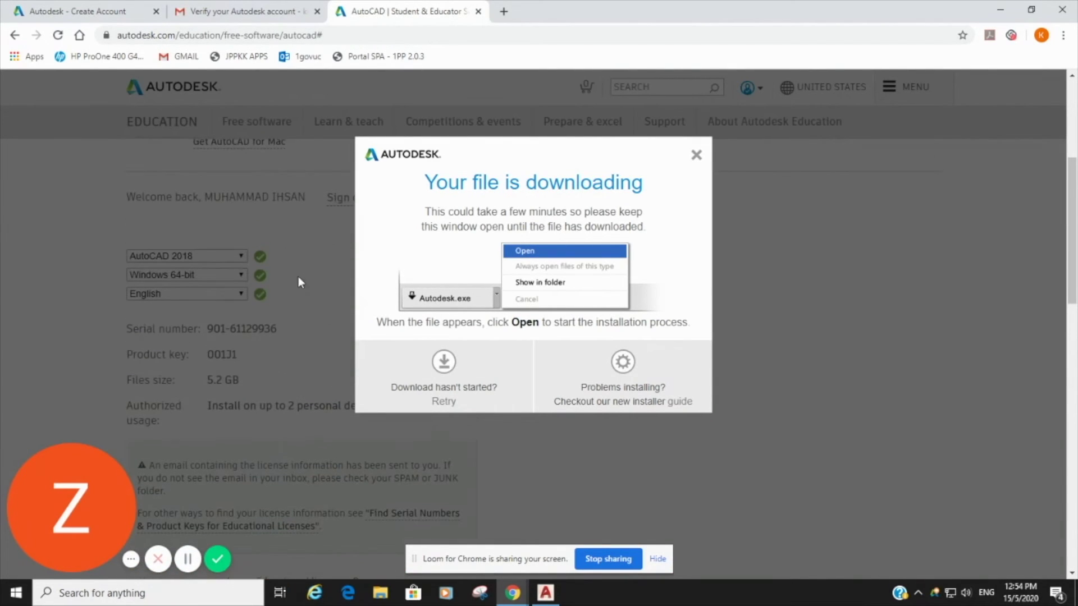
click(696, 155)
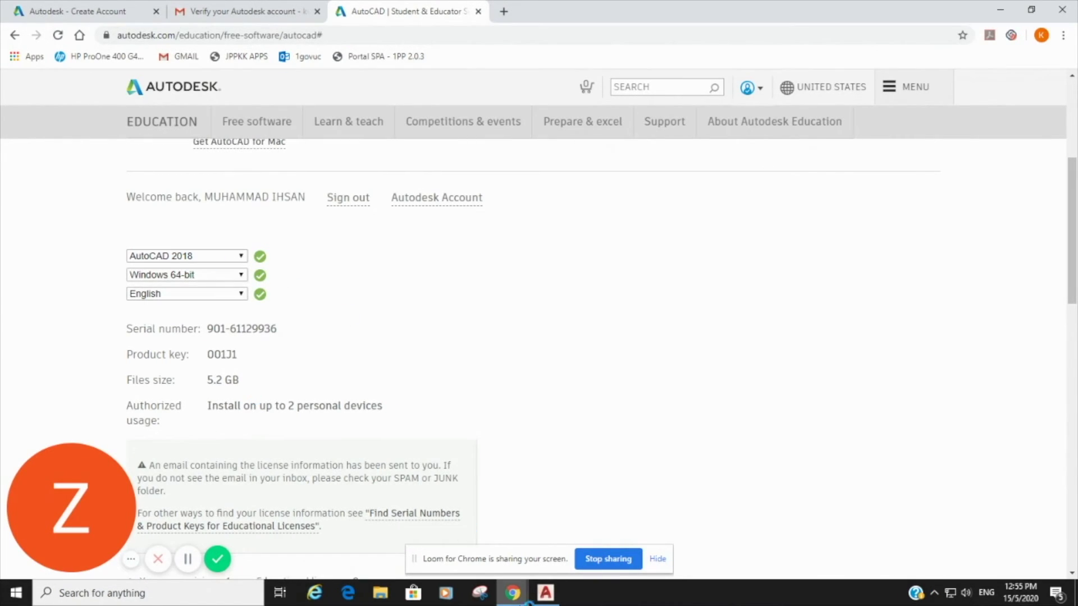
click(545, 593)
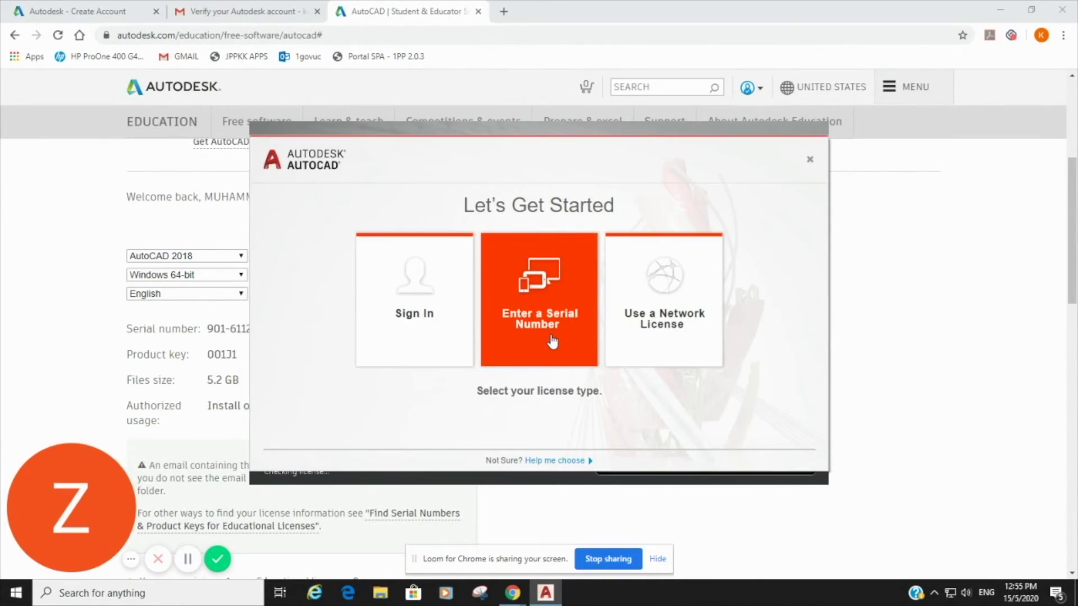
click(538, 297)
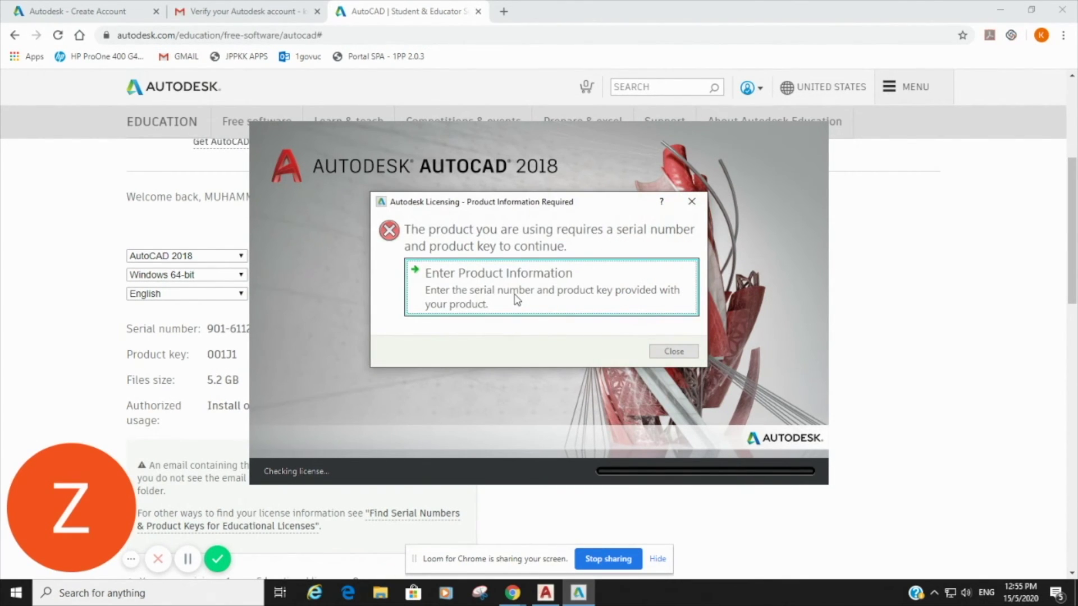
- Open the Enter Product Information form for the serial number and product key
click(517, 299)
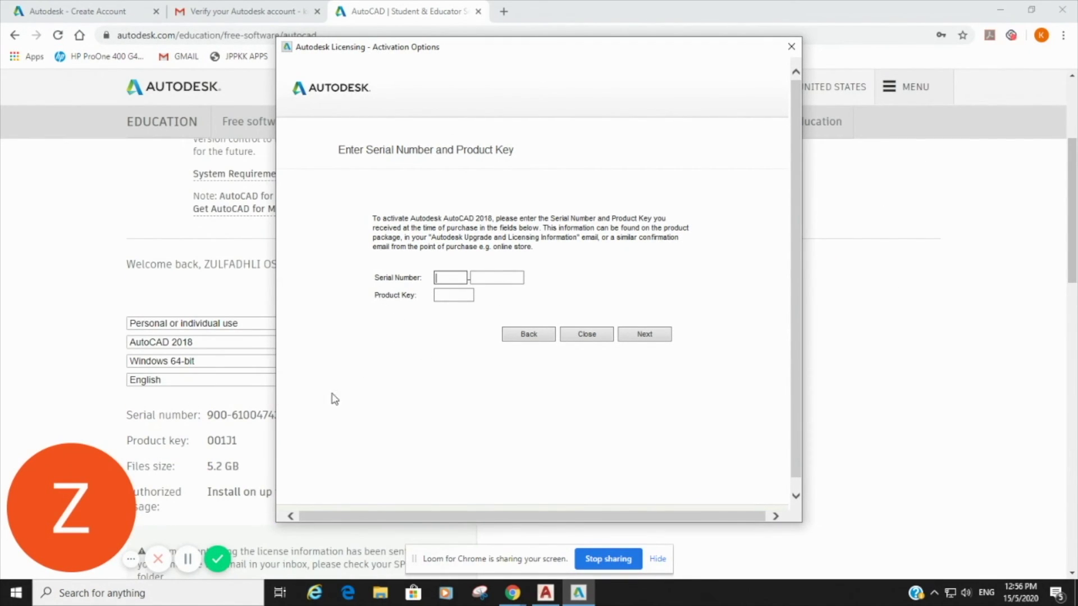
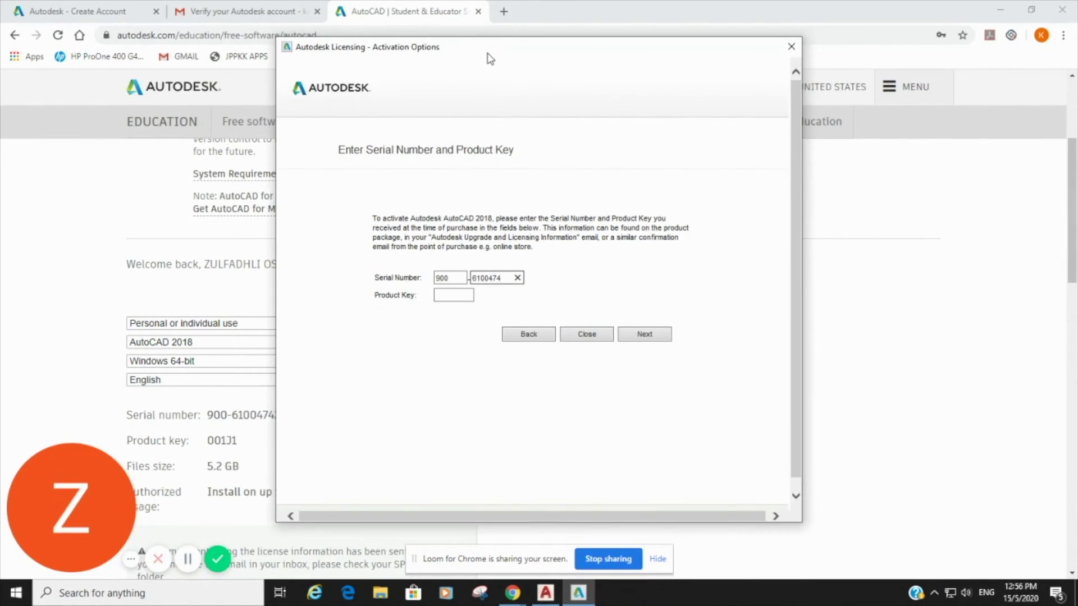
- Enter the serial number, paste the product key copied from the Autodesk page, and finish activation
drag(488, 50, 652, 64)
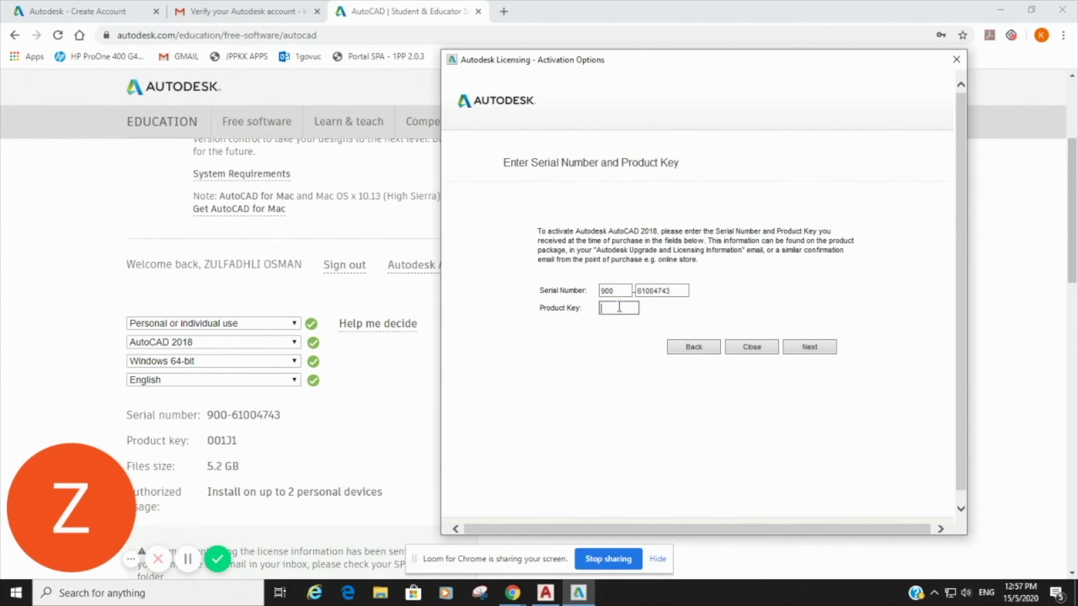
click(232, 439)
drag(249, 448, 211, 444)
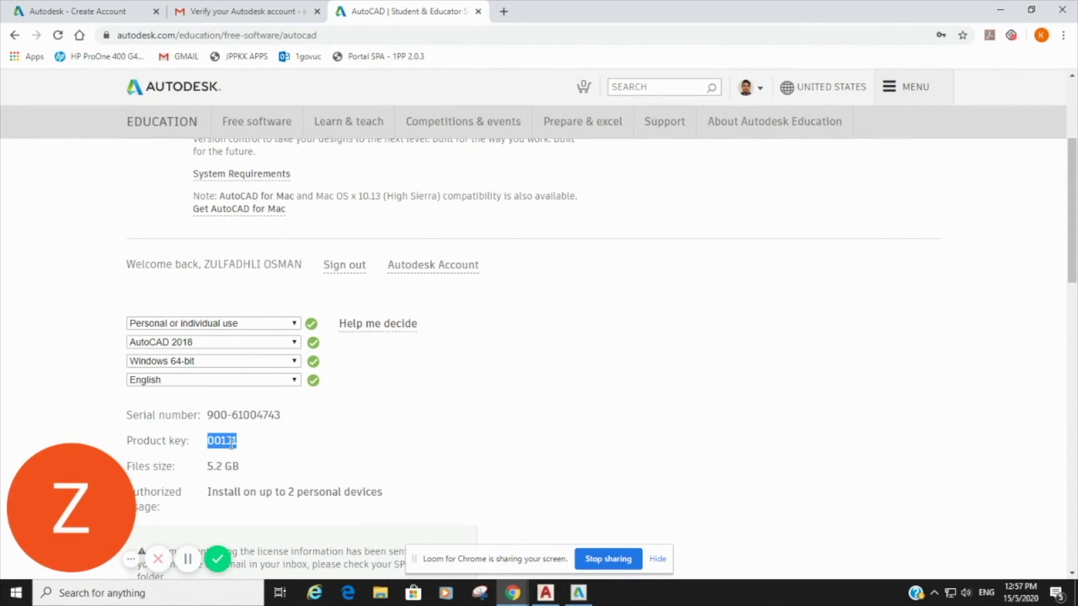
click(578, 593)
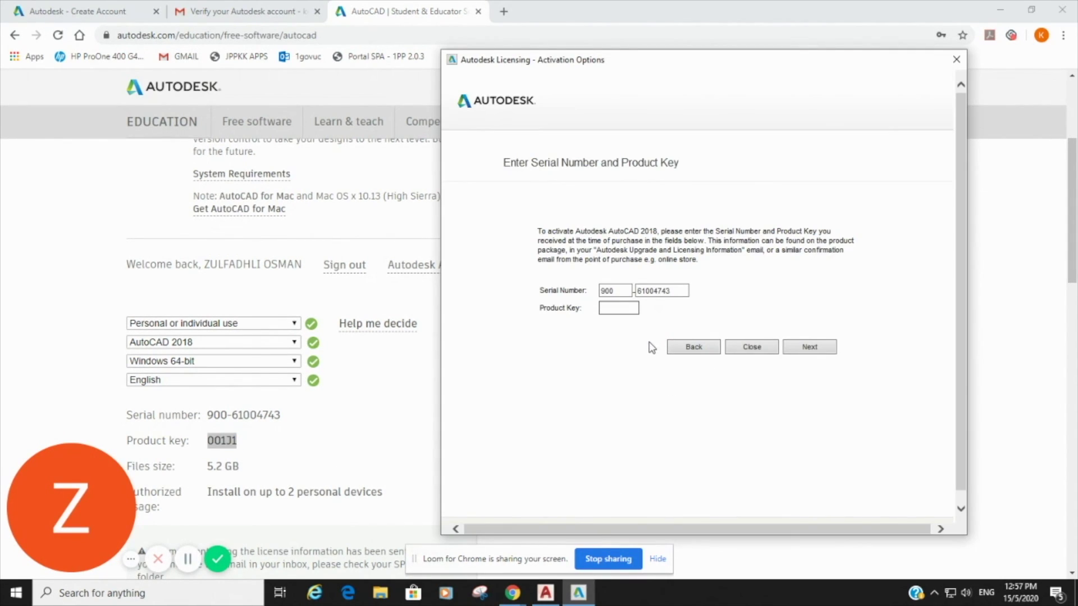
key(ctrl+v)
click(812, 348)
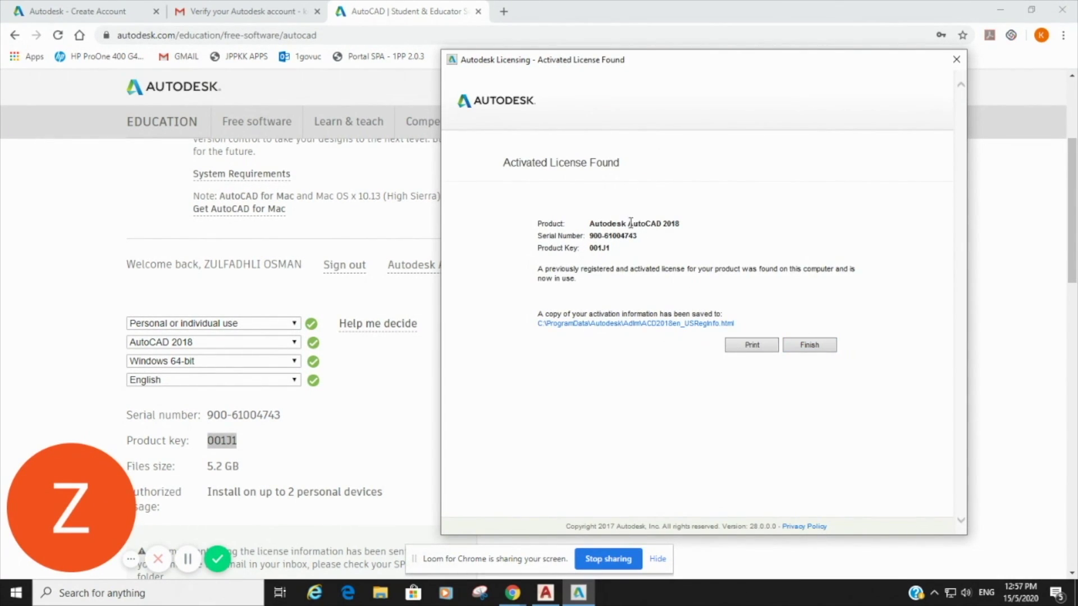
click(815, 349)
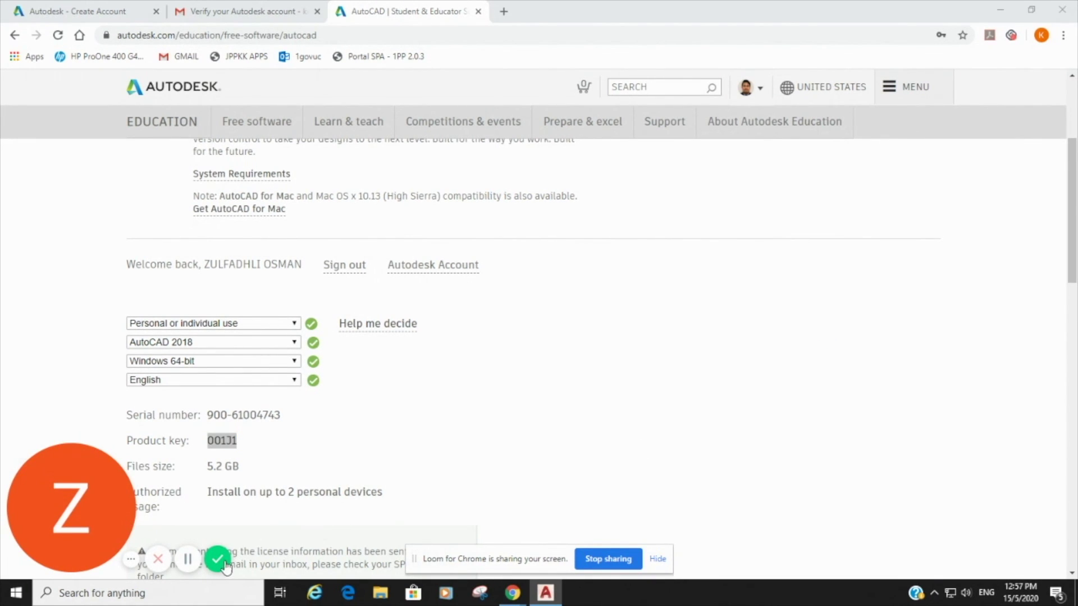
- Bring the AutoCAD 2018 Start tab listing recent sample drawings to the front
scroll(393, 539, down, 3)
click(545, 593)
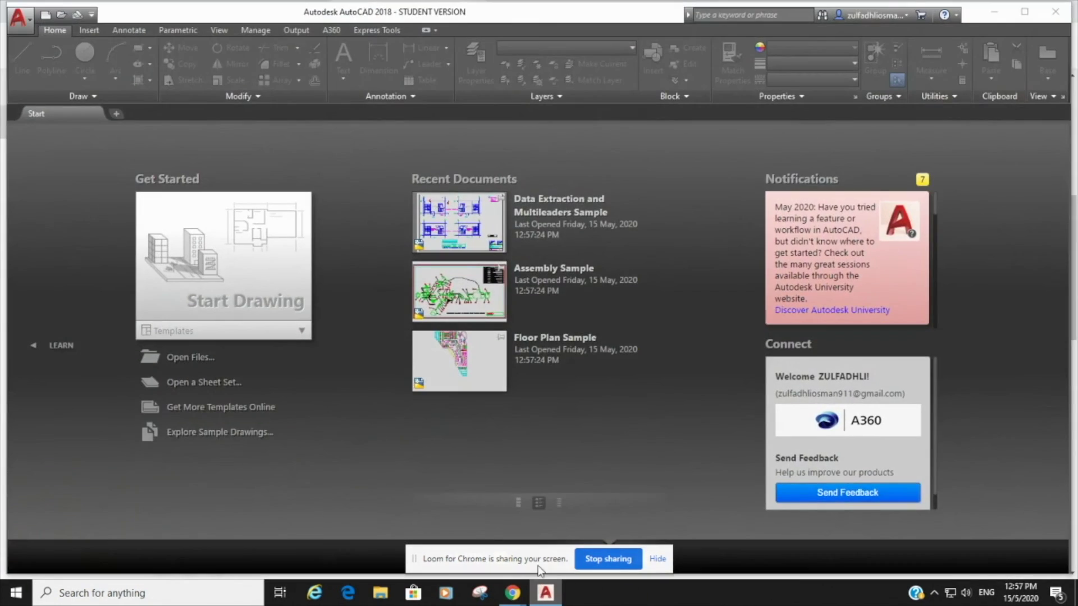